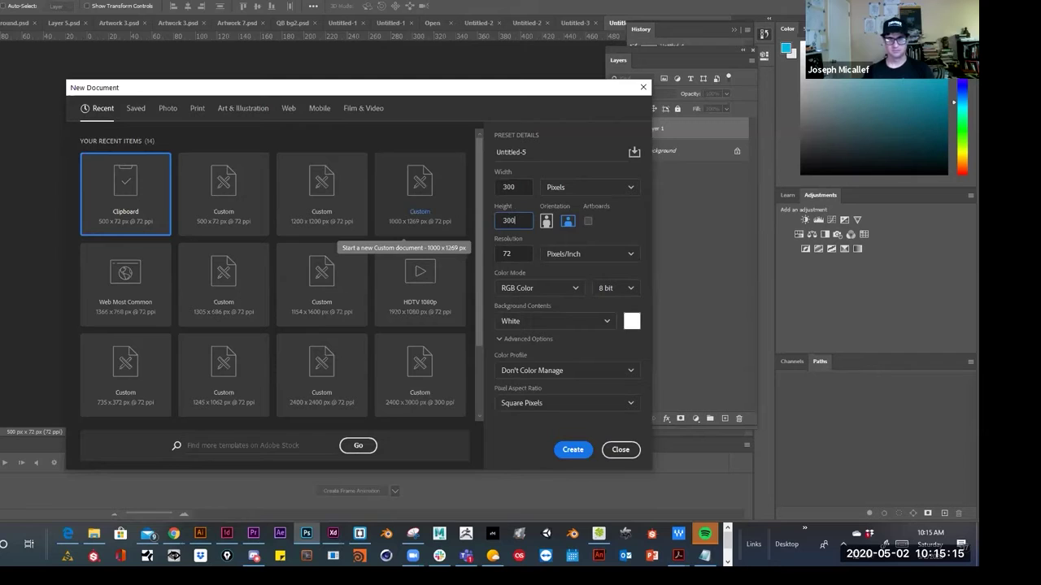
Create a 300 × 300 pixel, 72 ppi document with a white background and convert the Background into a regular layer.
left_click(570, 450)
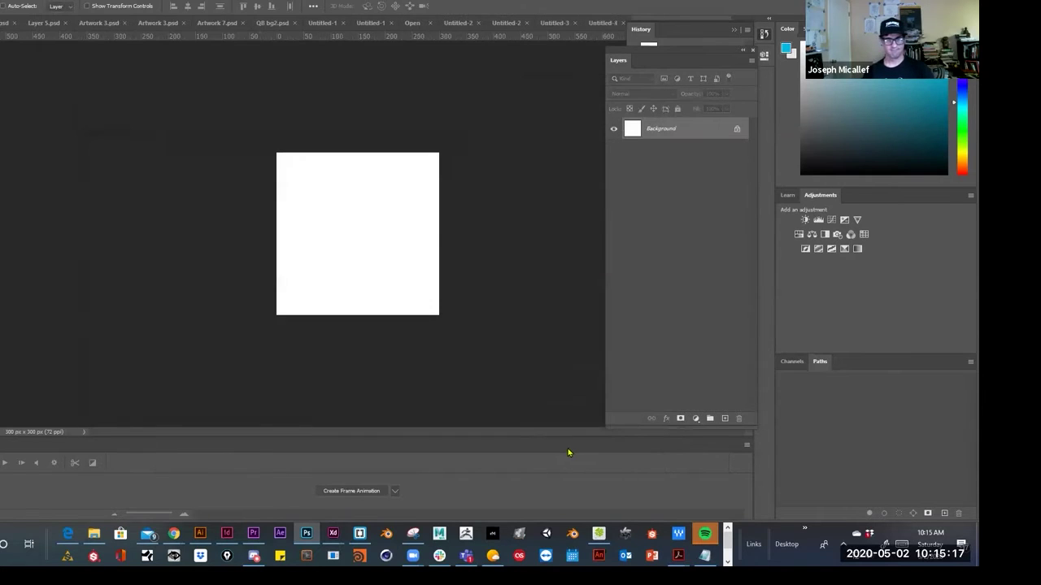
key("ctrl+minus")
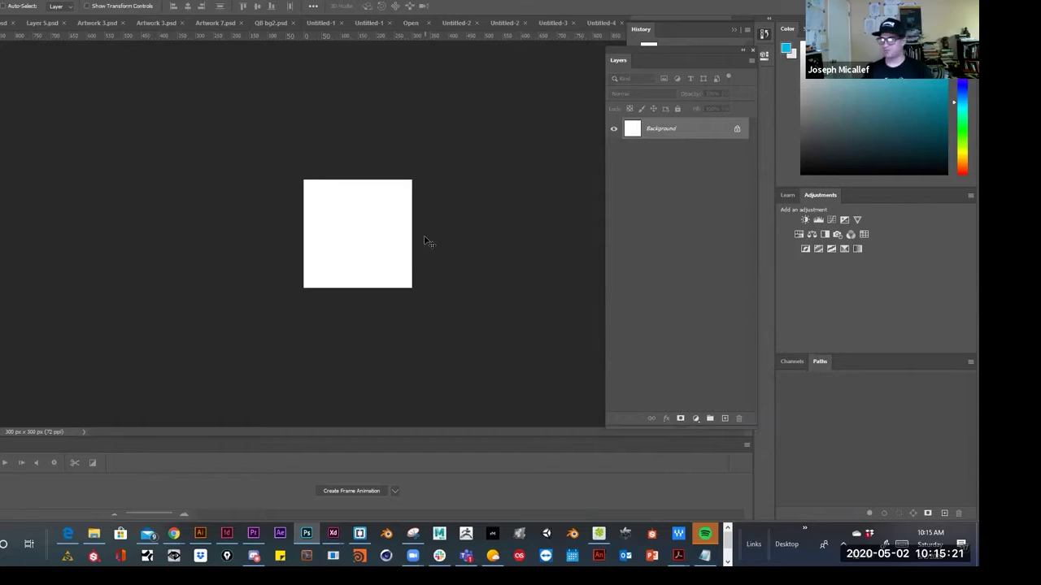
left_click(402, 226, "ctrl")
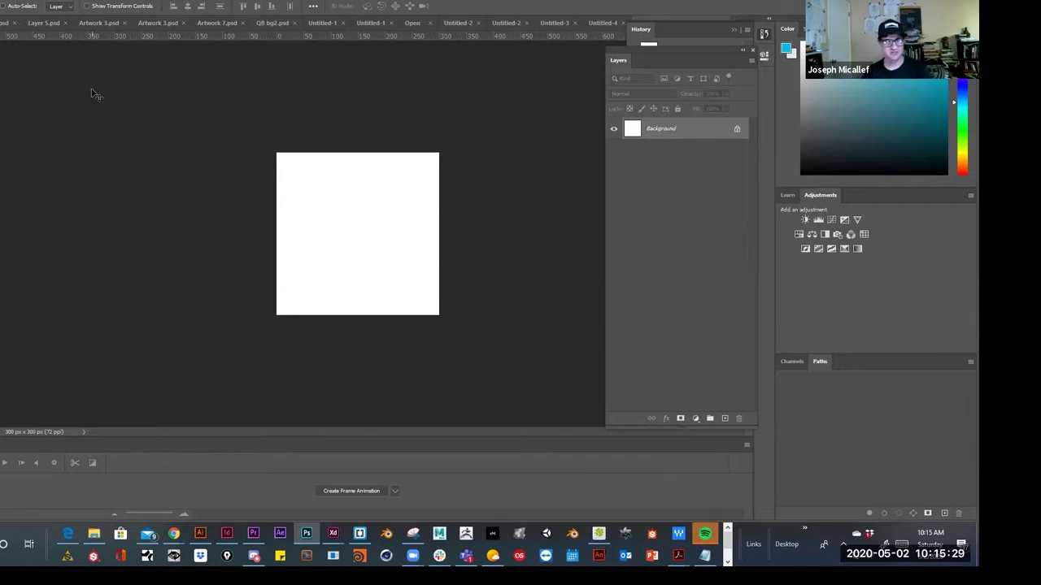
double_click(668, 130)
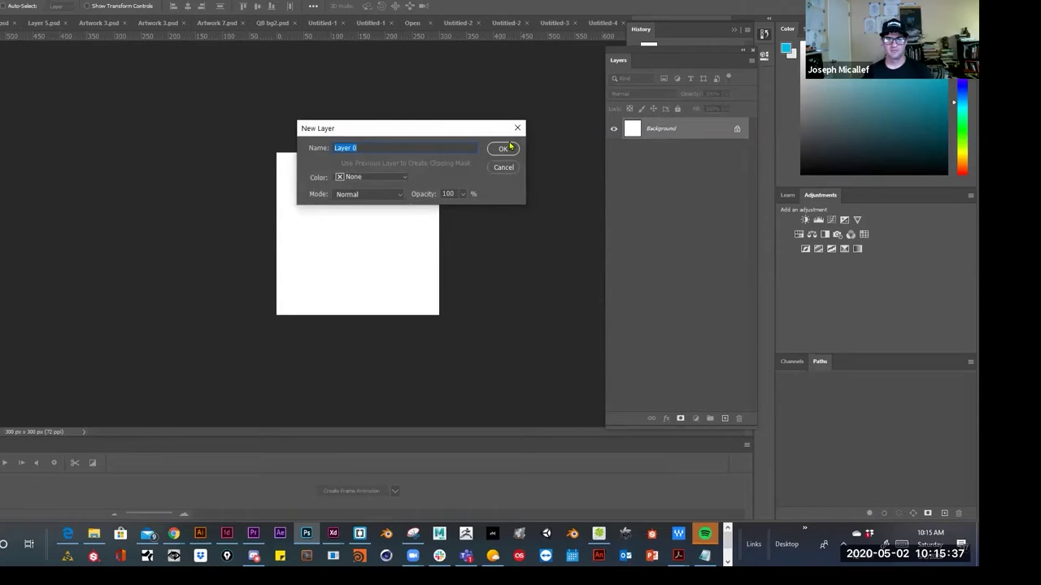
left_click(498, 150)
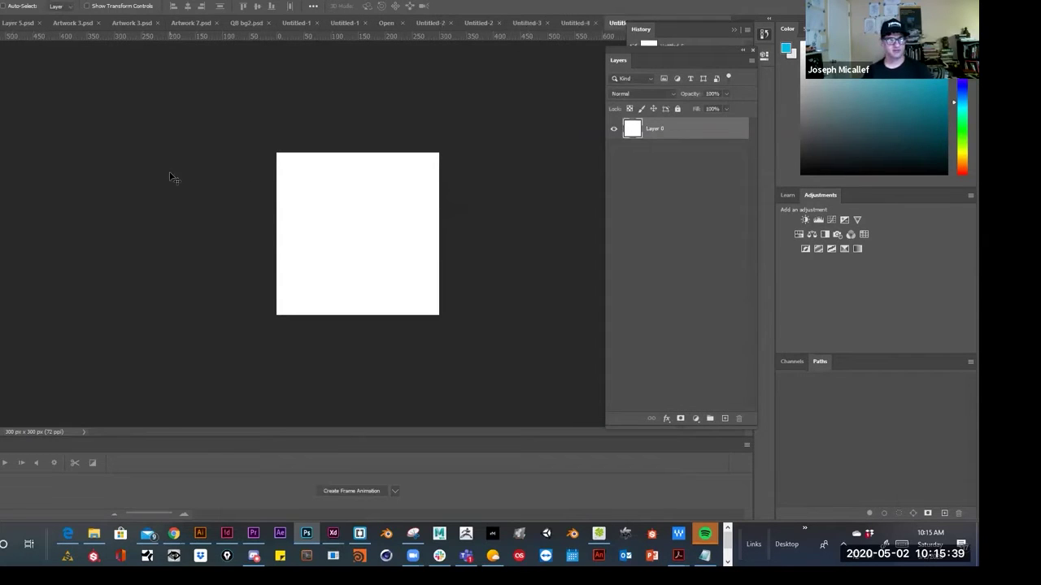
Set the foreground color to black (000000) and brush a wavy wave outline across the white layer.
key("b")
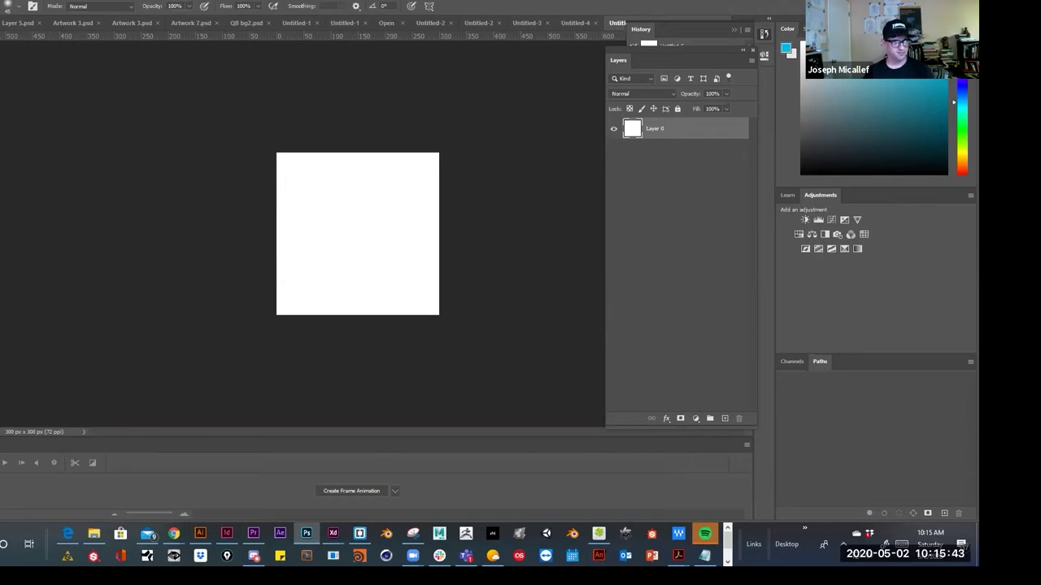
left_click(786, 48)
left_click_drag(488, 344, 416, 394)
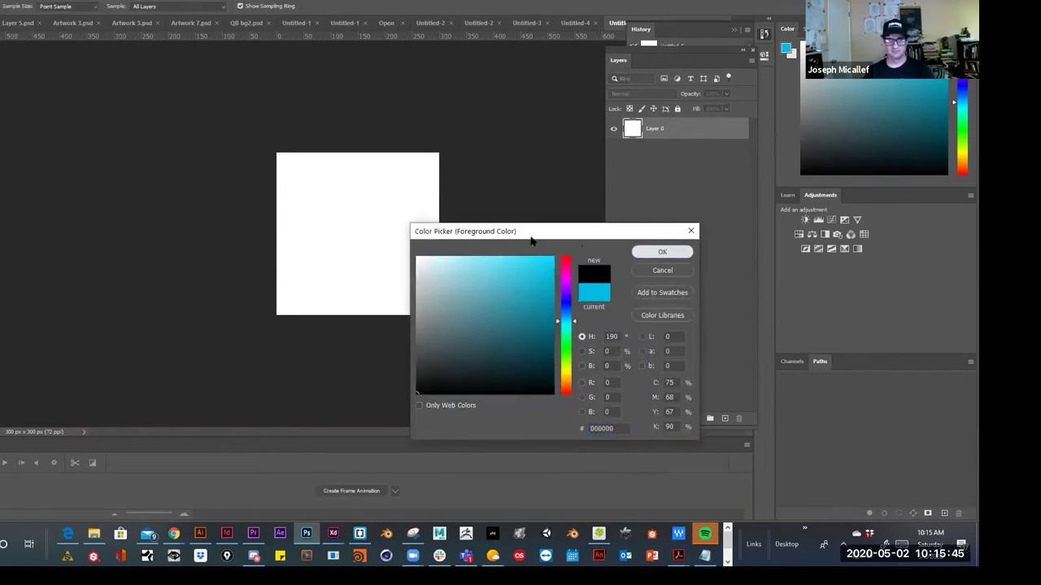
key("Return")
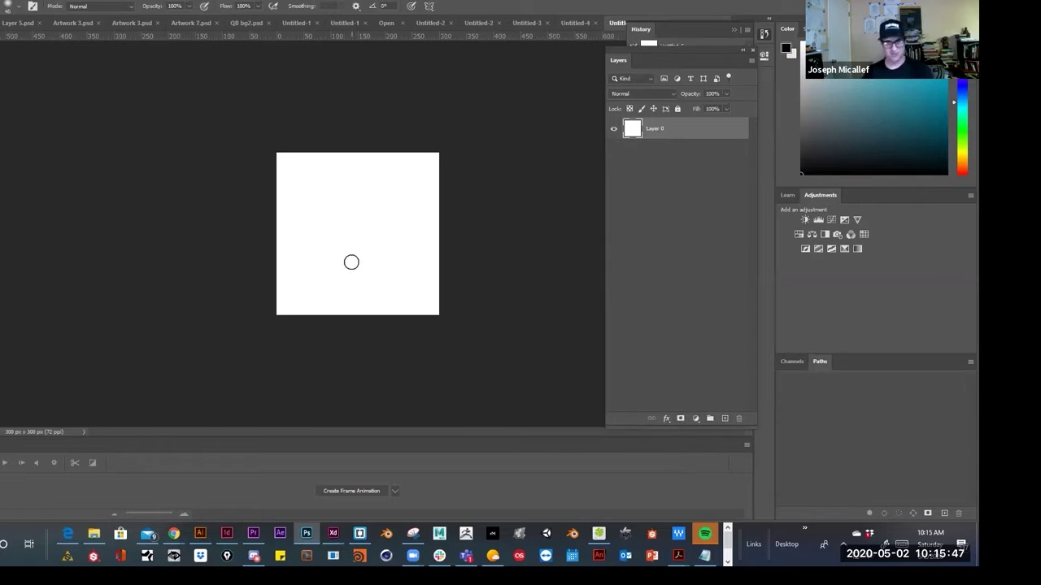
mouse_move(315, 310)
left_mouse_down()
mouse_move(290, 215)
mouse_move(300, 197)
mouse_move(316, 197)
mouse_move(333, 227)
mouse_move(376, 232)
mouse_move(376, 260)
mouse_move(439, 304)
left_mouse_up()
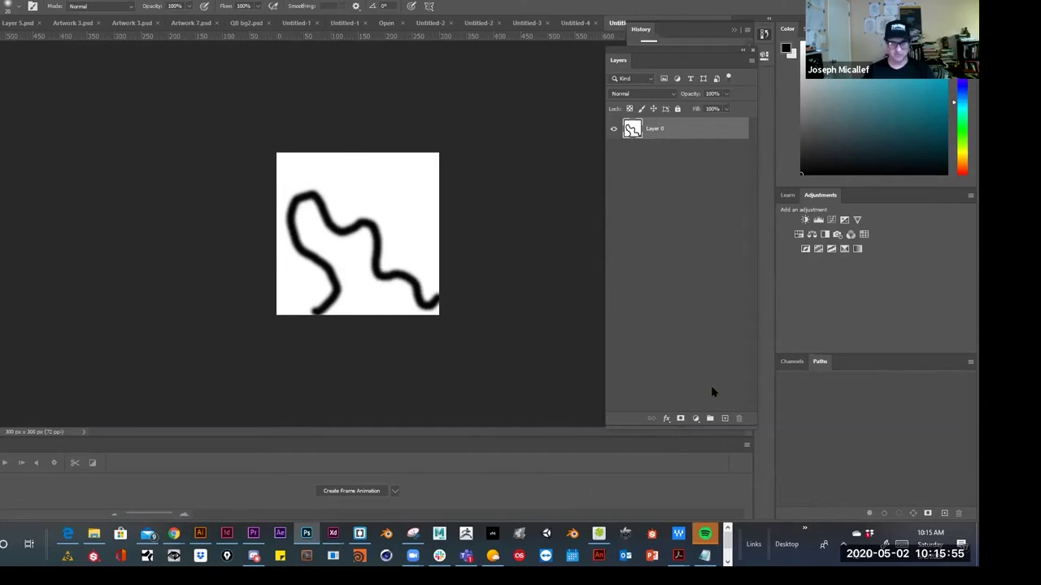
Add a new layer and brush a taller version of the wave outline on it.
key("ctrl+shift+alt+n")
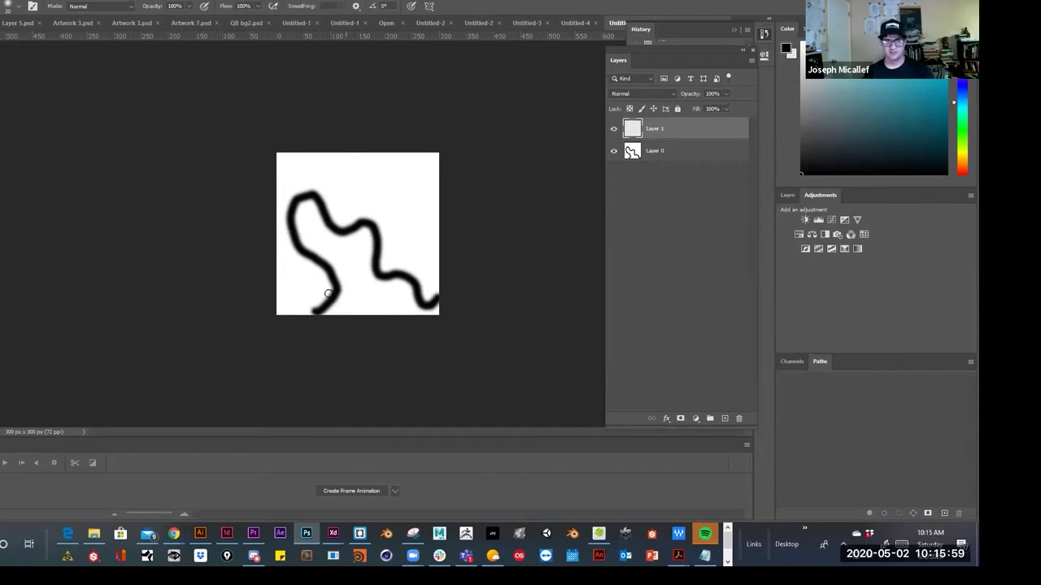
mouse_move(331, 308)
left_mouse_down()
mouse_move(309, 212)
mouse_move(330, 177)
mouse_move(352, 171)
mouse_move(377, 186)
mouse_move(365, 202)
mouse_move(370, 238)
mouse_move(428, 298)
left_mouse_up()
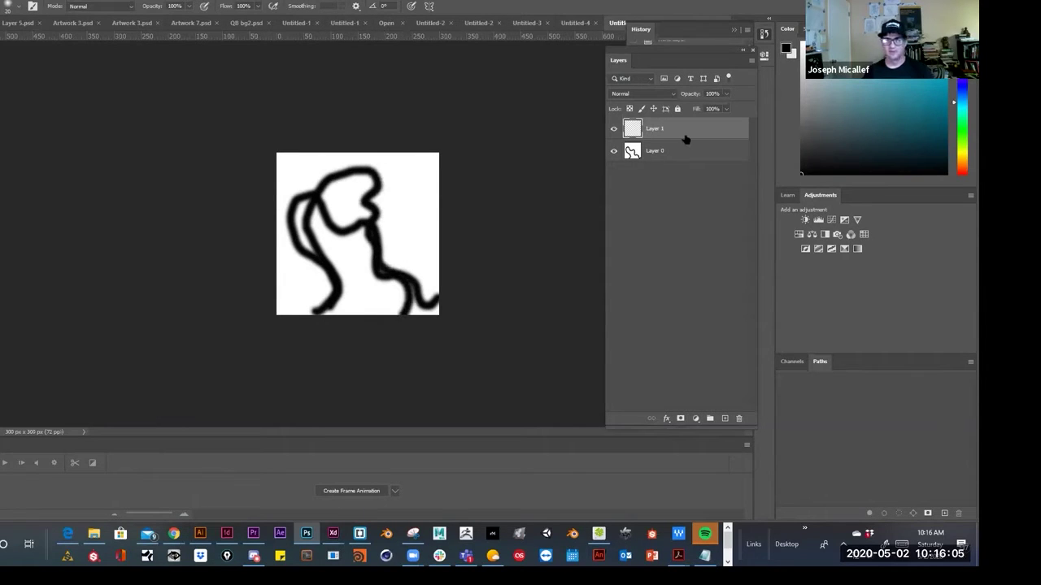
Add a third layer and lower the opacity of Layer 1 and Layer 0 to use them as faint guides.
key("ctrl+shift+alt+n")
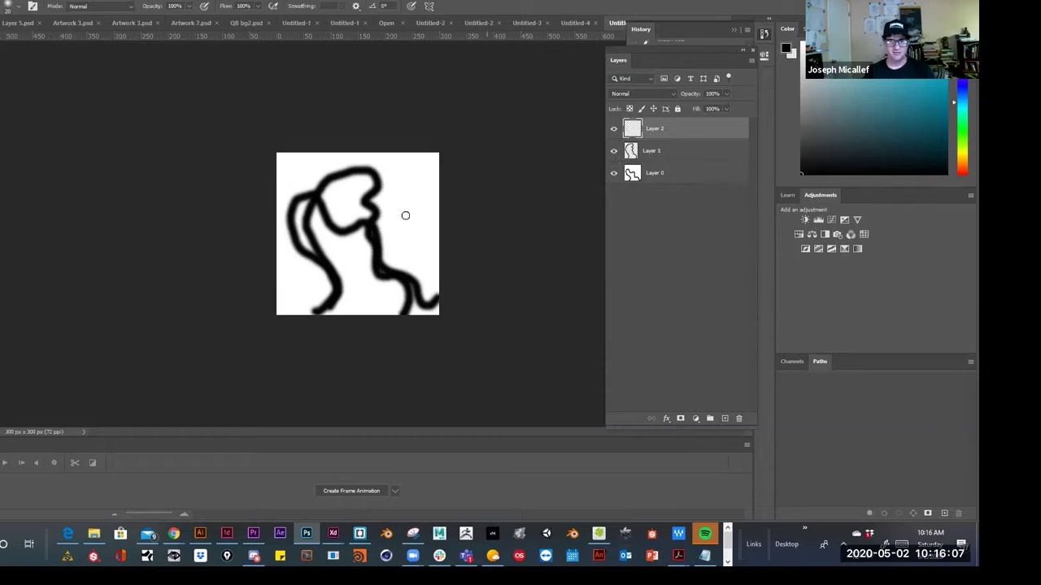
left_click(691, 158)
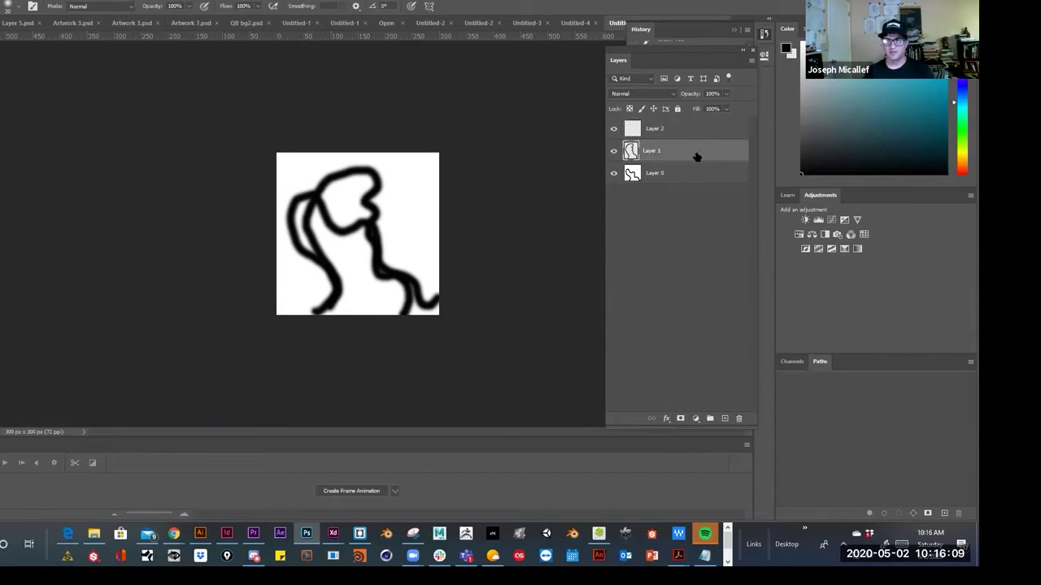
left_click_drag(726, 94, 691, 108)
left_click(697, 173)
left_click(728, 94)
left_click_drag(692, 108, 688, 109)
Brush an arching, curling wave outline on Layer 2 and lower that layer's opacity to 55%.
left_click(685, 132)
left_click(685, 130)
mouse_move(327, 289)
left_mouse_down()
mouse_move(311, 231)
mouse_move(317, 195)
mouse_move(332, 174)
mouse_move(388, 169)
mouse_move(410, 190)
mouse_move(416, 241)
mouse_move(398, 250)
mouse_move(384, 241)
mouse_move(376, 209)
mouse_move(357, 196)
mouse_move(349, 219)
mouse_move(383, 311)
left_mouse_up()
left_click_drag(726, 95, 705, 106)
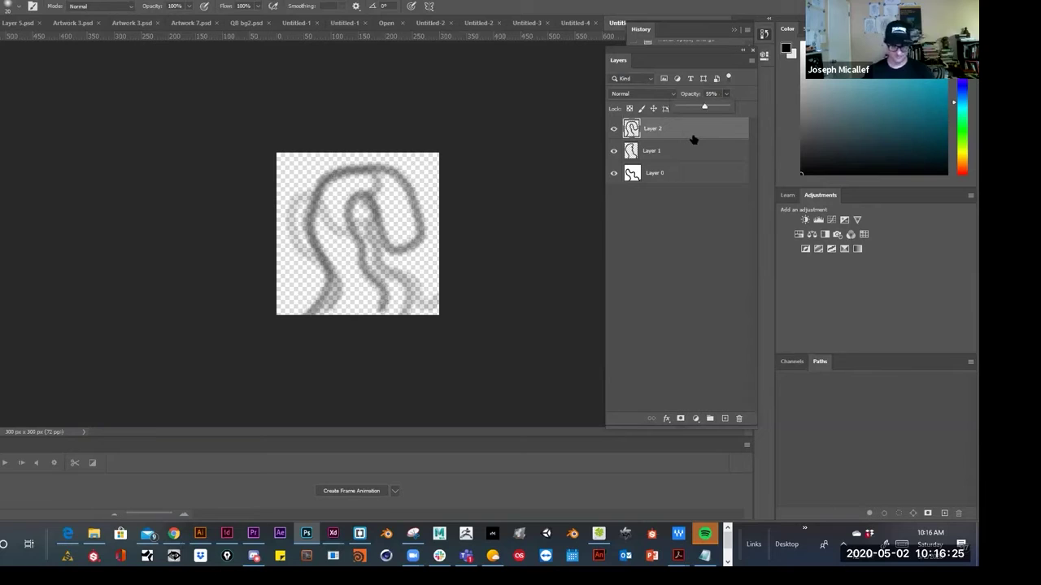
Add a new layer, brush a spiraling wave outline on it, and reduce its opacity to 43%.
key("ctrl+shift+alt+n")
mouse_move(286, 258)
left_mouse_down()
mouse_move(331, 172)
mouse_move(376, 175)
mouse_move(413, 213)
mouse_move(418, 243)
mouse_move(403, 286)
mouse_move(378, 298)
mouse_move(347, 287)
mouse_move(338, 244)
mouse_move(364, 264)
mouse_move(378, 243)
mouse_move(361, 219)
mouse_move(332, 230)
mouse_move(310, 265)
mouse_move(317, 303)
left_mouse_up()
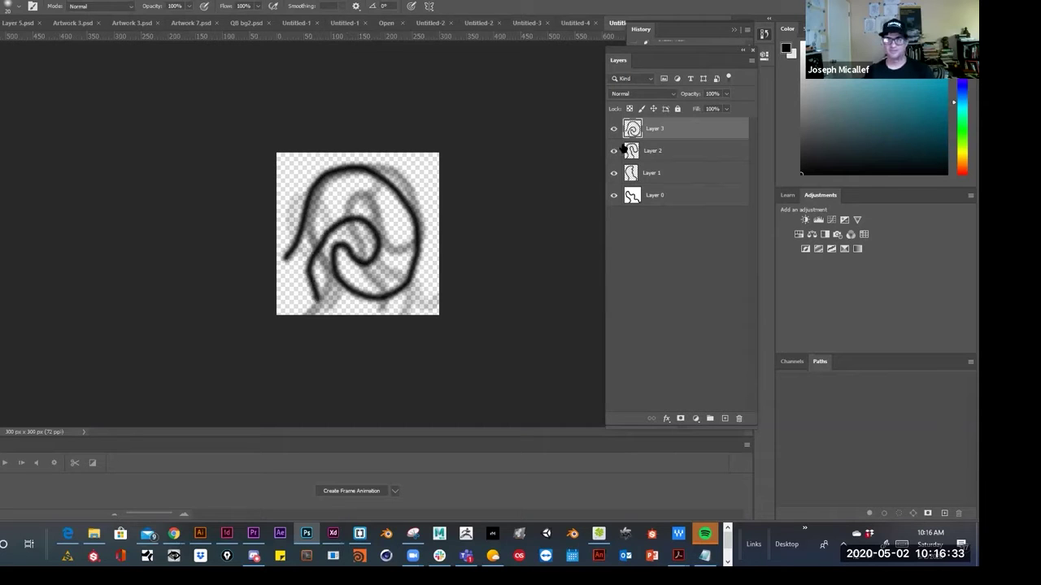
left_click(727, 93)
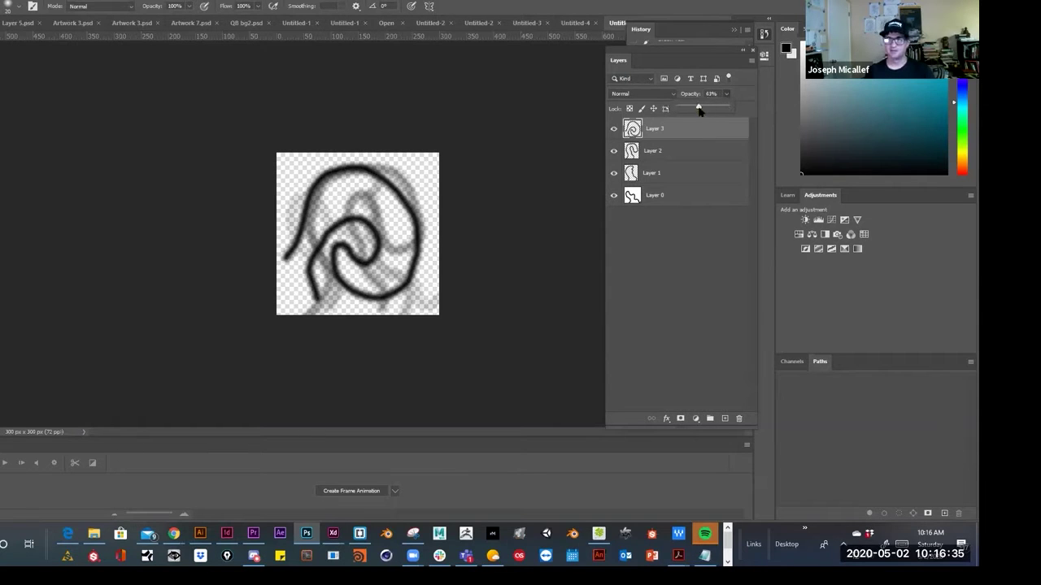
left_click(699, 109)
Add a fifth layer and brush a lower, fully curled spiral outline over the faint guides.
key("ctrl+shift+alt+n")
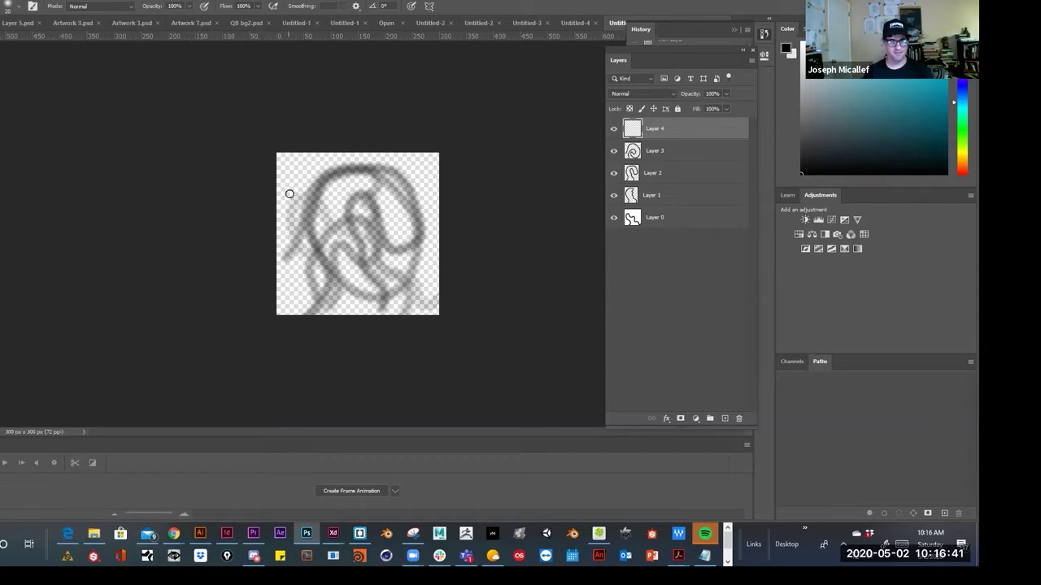
mouse_move(331, 177)
left_mouse_down()
mouse_move(399, 209)
mouse_move(412, 254)
mouse_move(388, 299)
mouse_move(323, 317)
mouse_move(293, 290)
mouse_move(297, 240)
mouse_move(323, 221)
mouse_move(352, 226)
mouse_move(365, 256)
mouse_move(349, 268)
mouse_move(353, 278)
mouse_move(384, 243)
left_mouse_up()
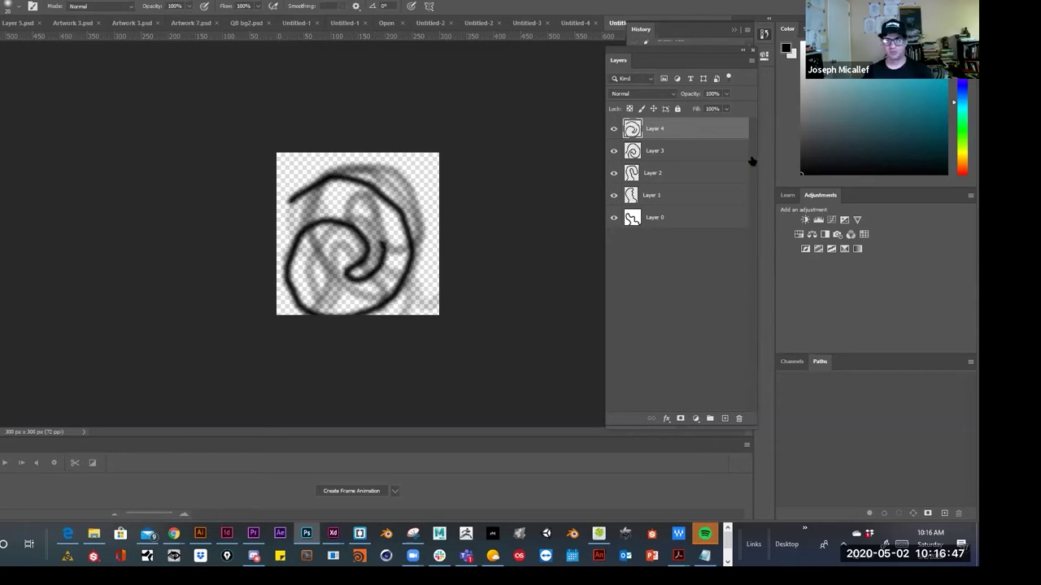
Restore the opacity of Layers 0 through 3 to 100%.
left_click(697, 157)
left_click(715, 218, "shift")
left_click_drag(726, 94, 755, 116)
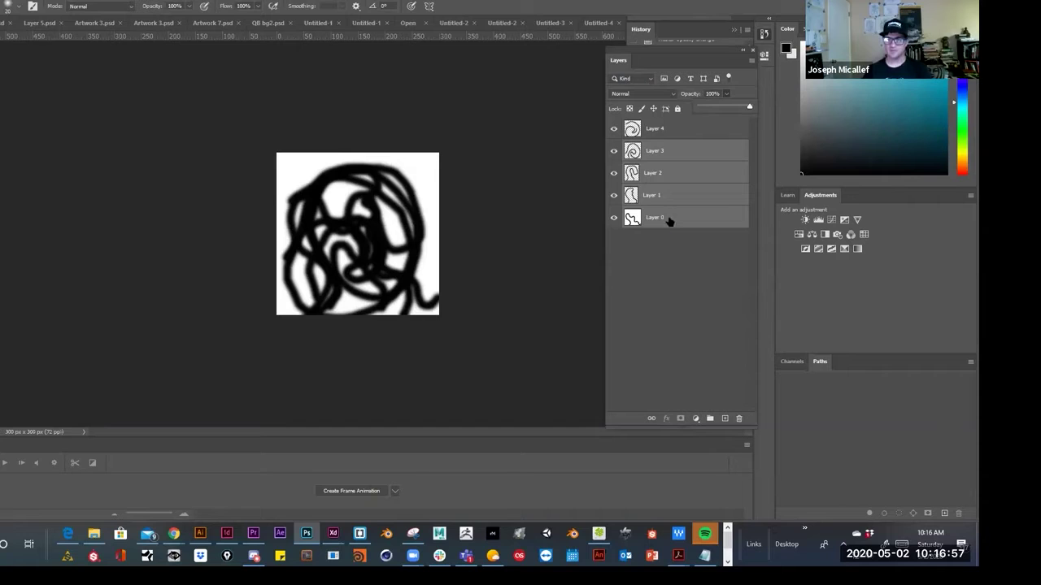
left_click_drag(621, 198, 629, 261)
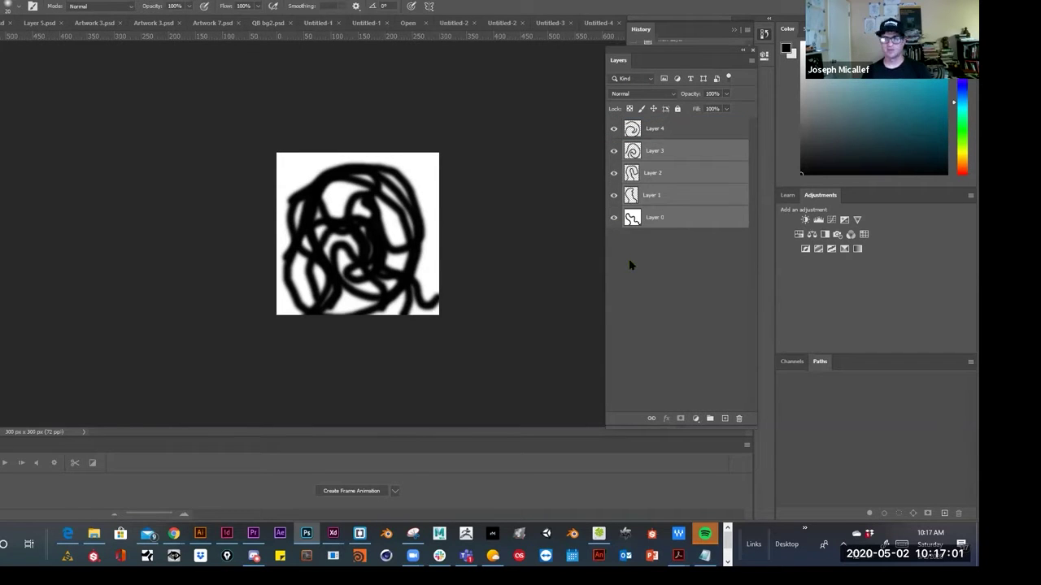
Create a frame animation with one frame from each of the five layers, and preview its playback.
left_click(688, 130)
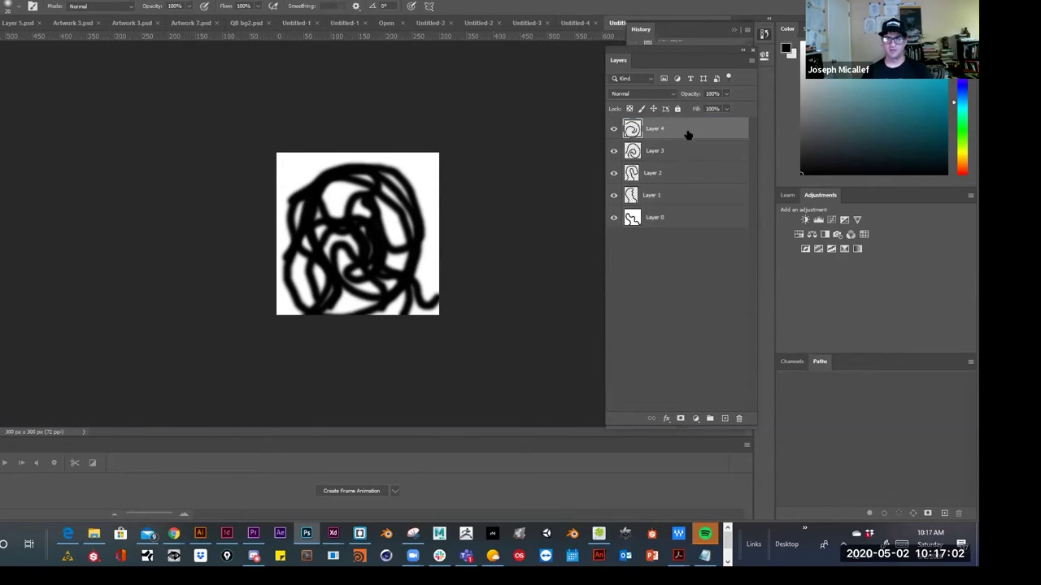
left_click(672, 227, "shift")
left_click(362, 492)
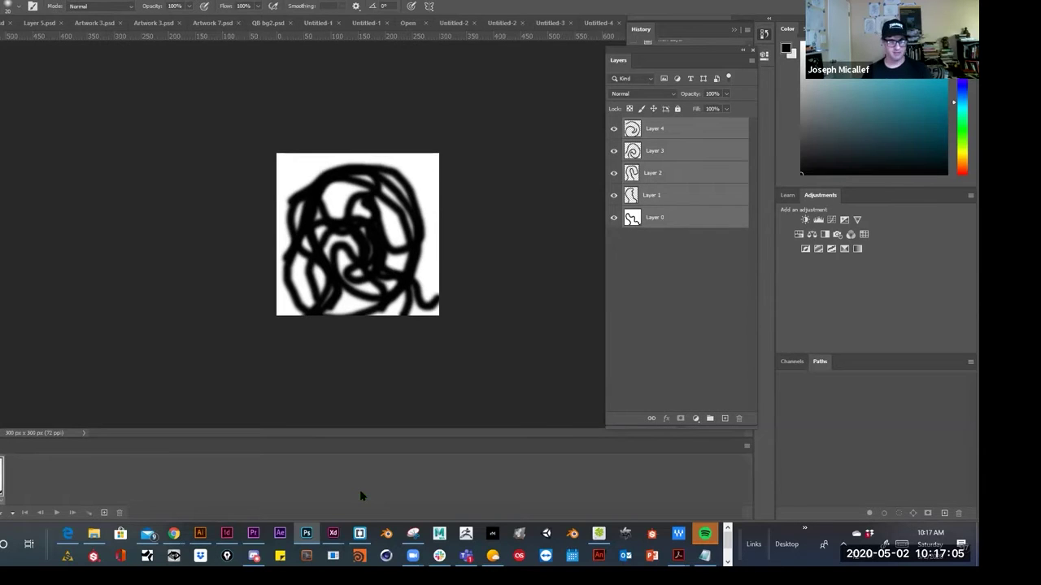
left_click(744, 447)
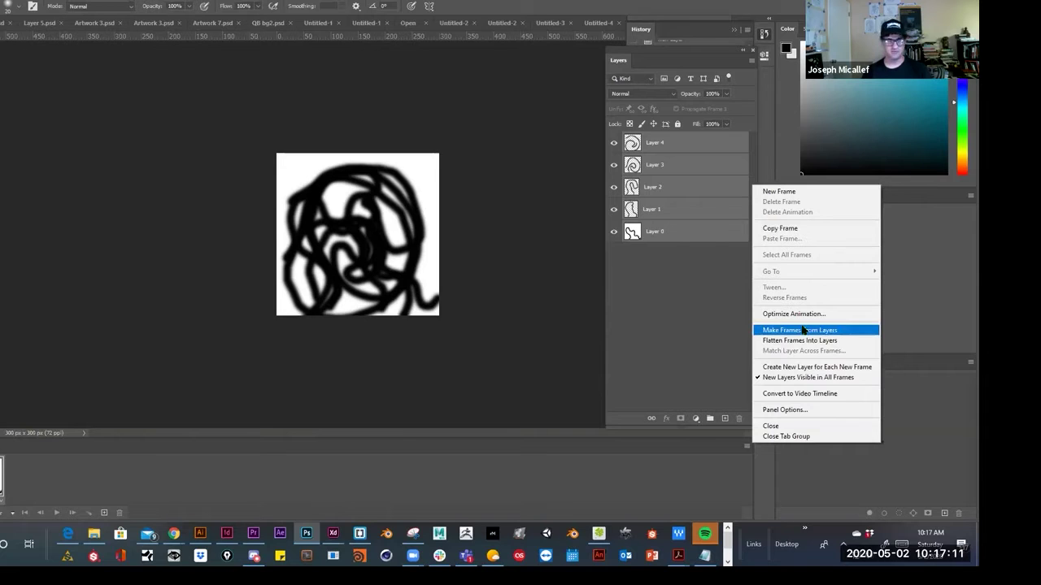
left_click(803, 330)
left_click(57, 514)
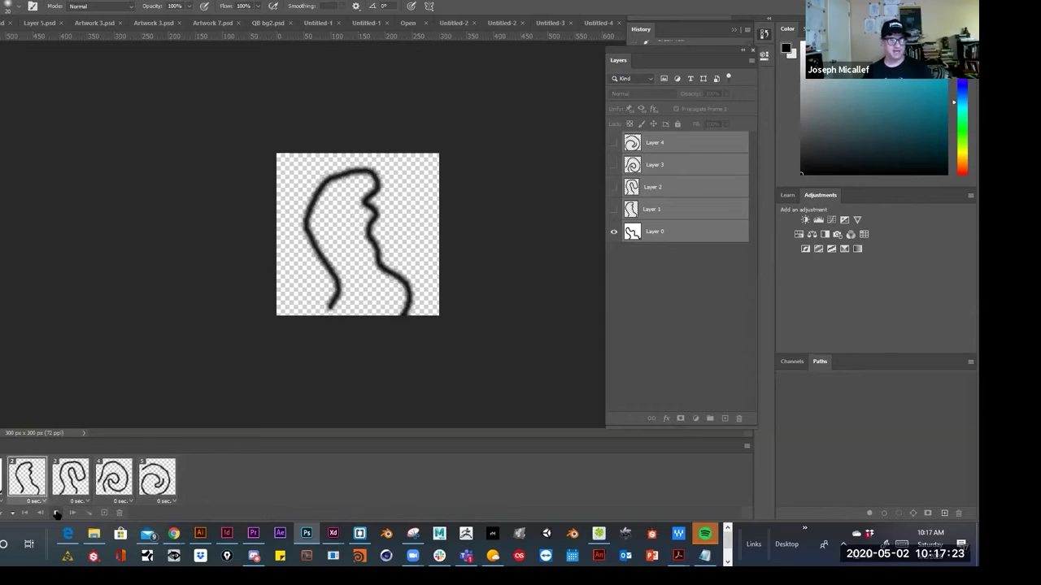
left_click(57, 514)
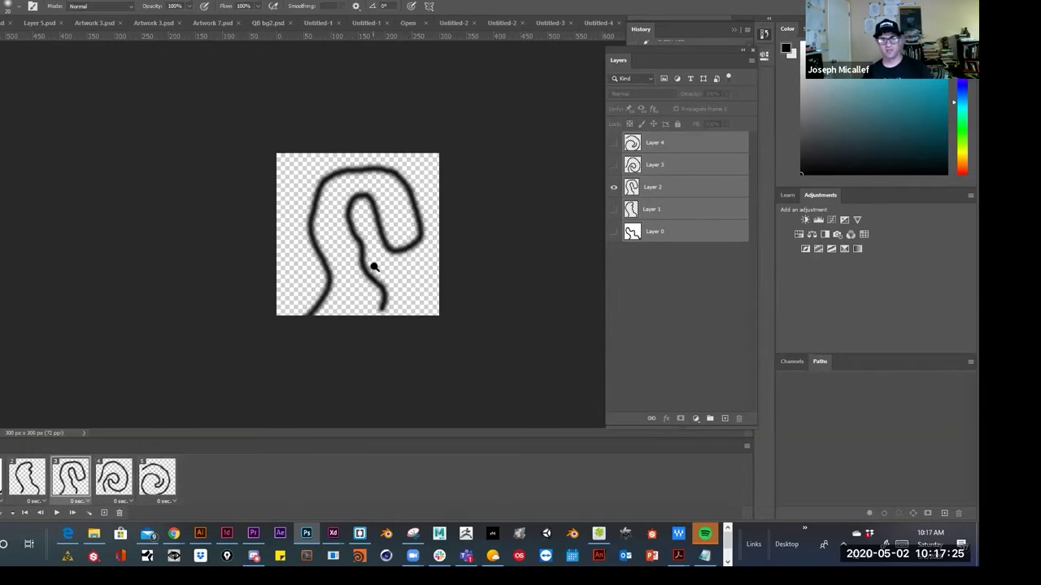
Widen the canvas to 1500 pixels, anchored at the middle left so it extends only to the right.
key("ctrl+minus")
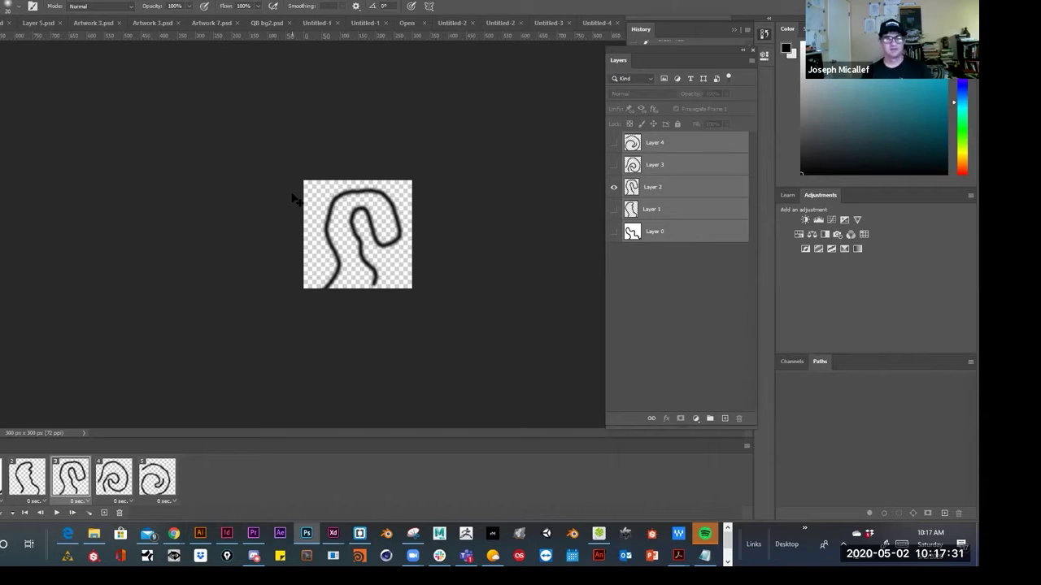
left_click(28, 0)
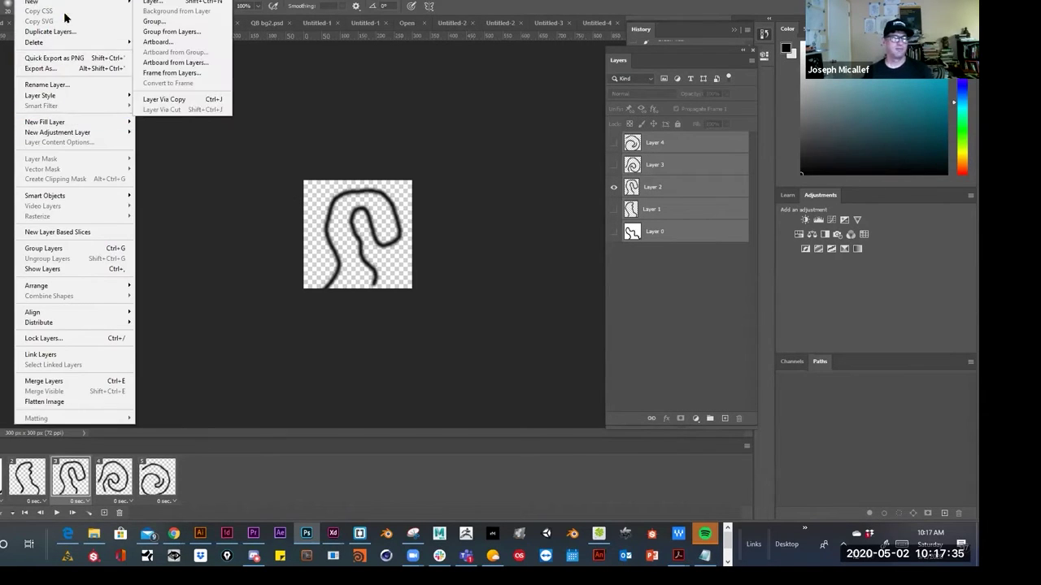
key("Escape")
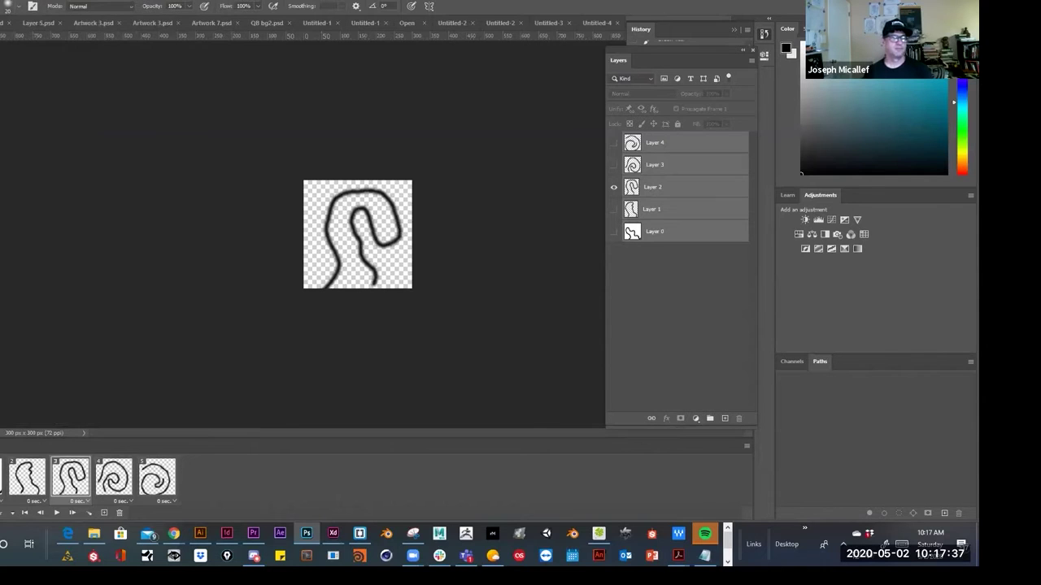
left_click(8, 0)
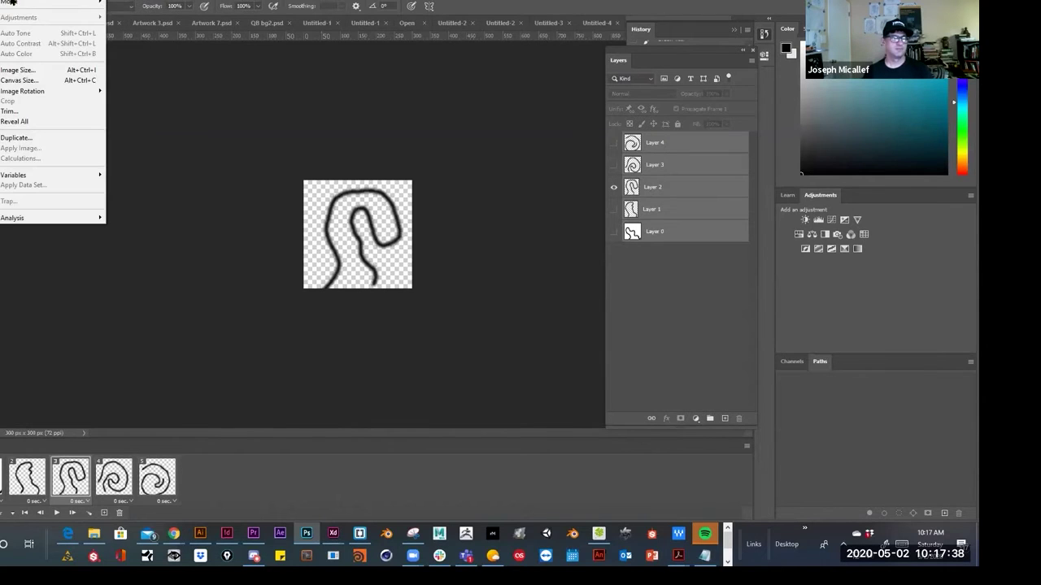
left_click(20, 81)
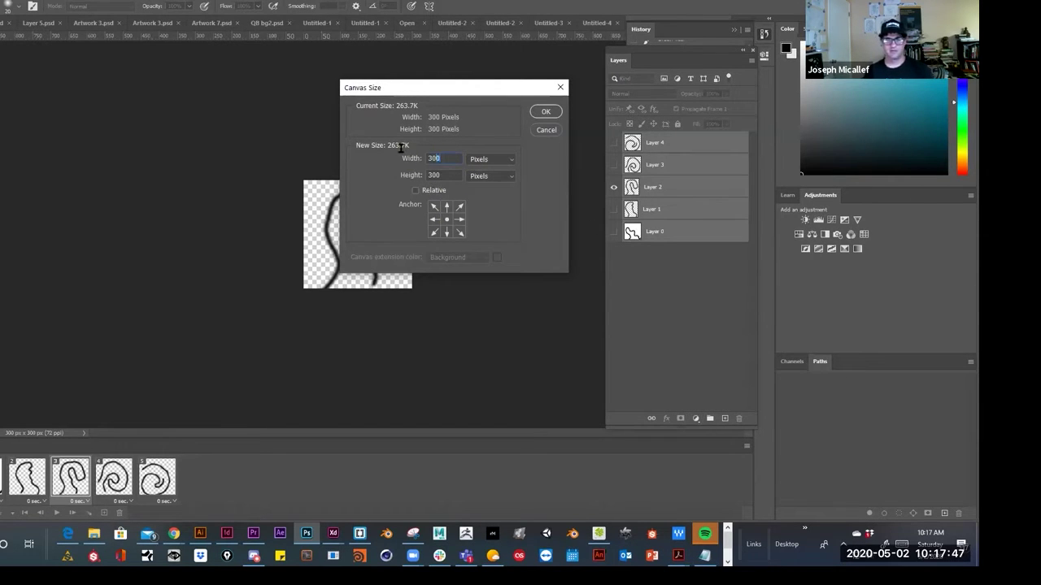
type("1500")
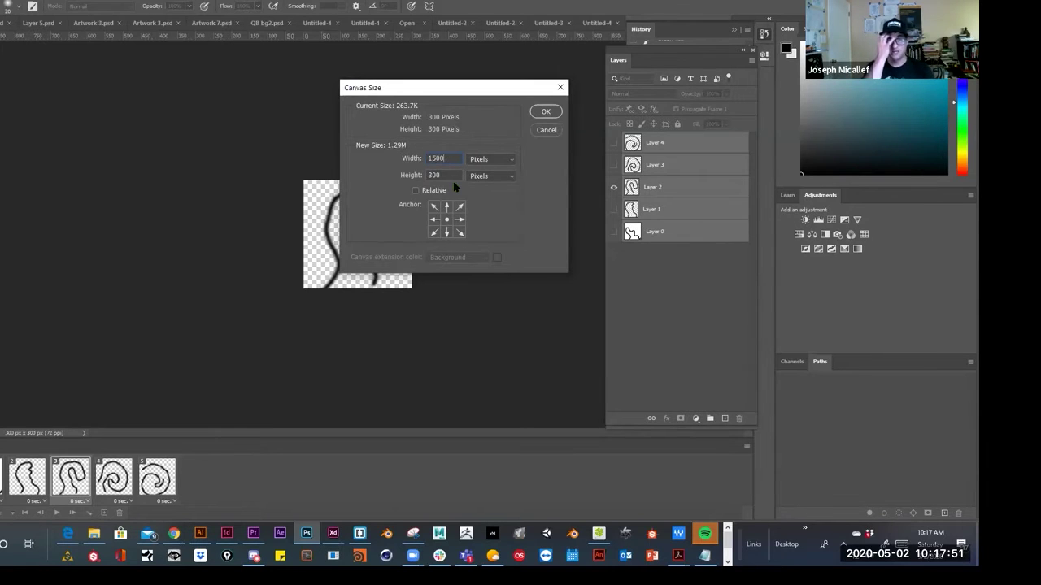
left_click(435, 220)
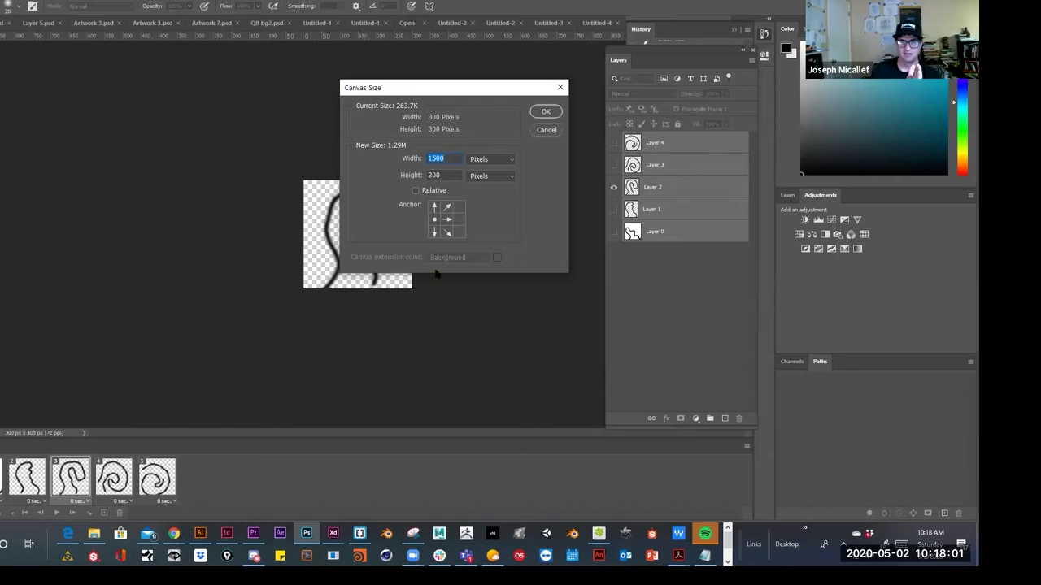
left_click(543, 112)
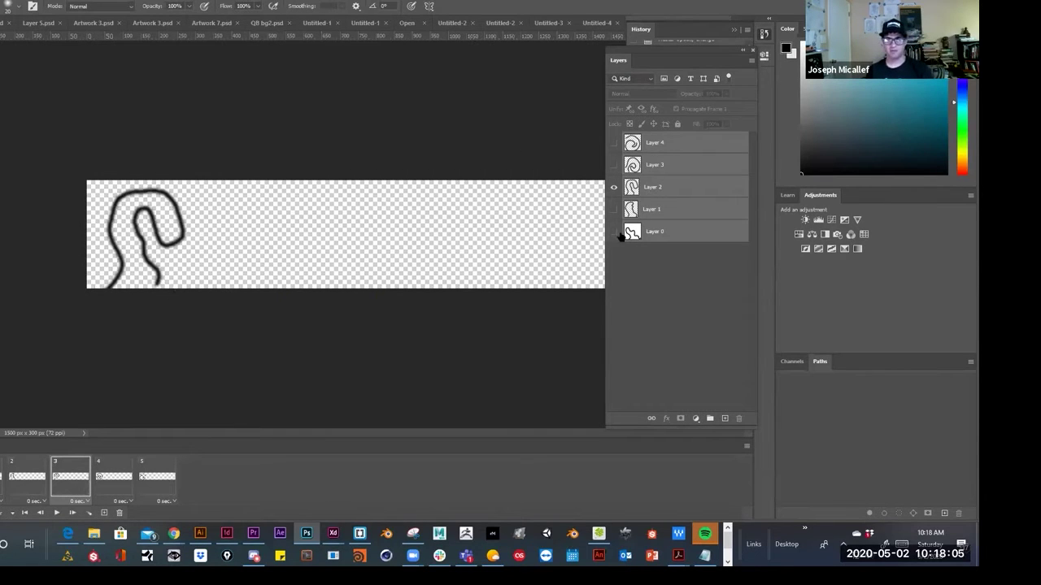
Turn on the visibility of all five layers in the third animation frame.
left_click(614, 187)
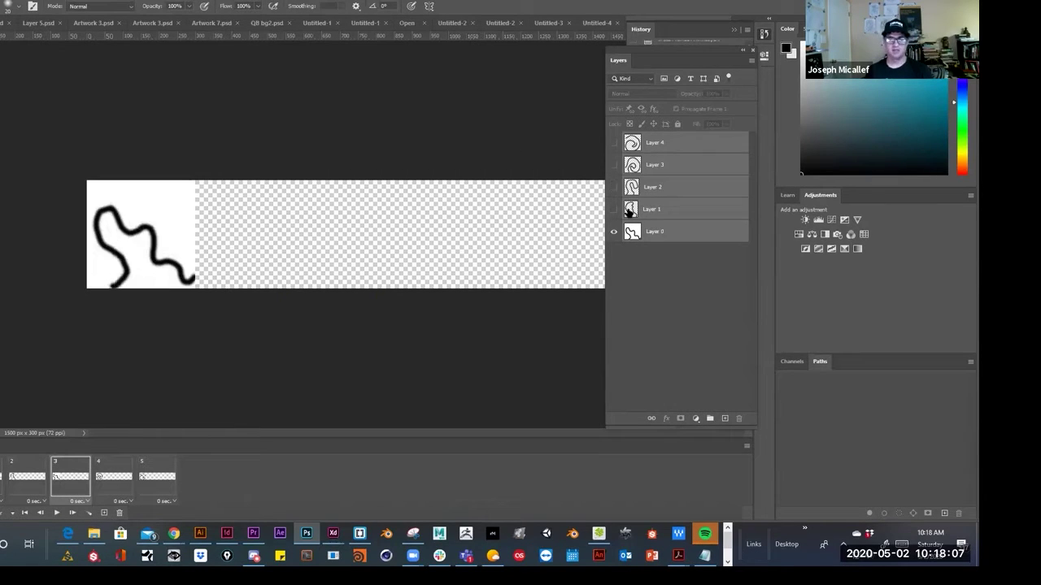
left_click_drag(612, 195, 613, 135)
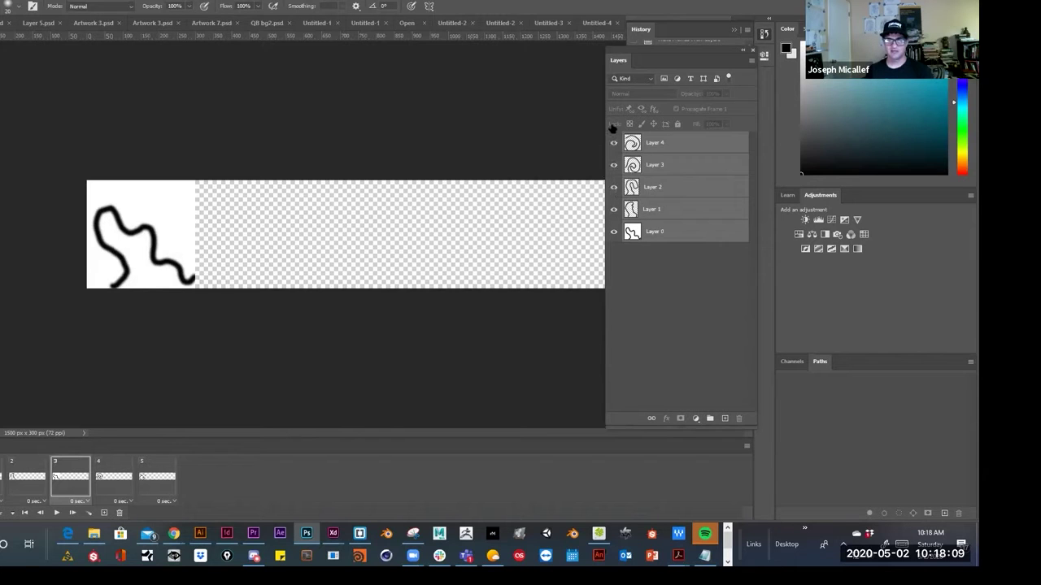
Try to move Layer 1's curve to the right of the first drawing, and undo the move.
left_click(658, 212)
key("v")
mouse_move(209, 238)
left_mouse_down()
mouse_move(318, 244)
mouse_move(302, 249)
left_mouse_up()
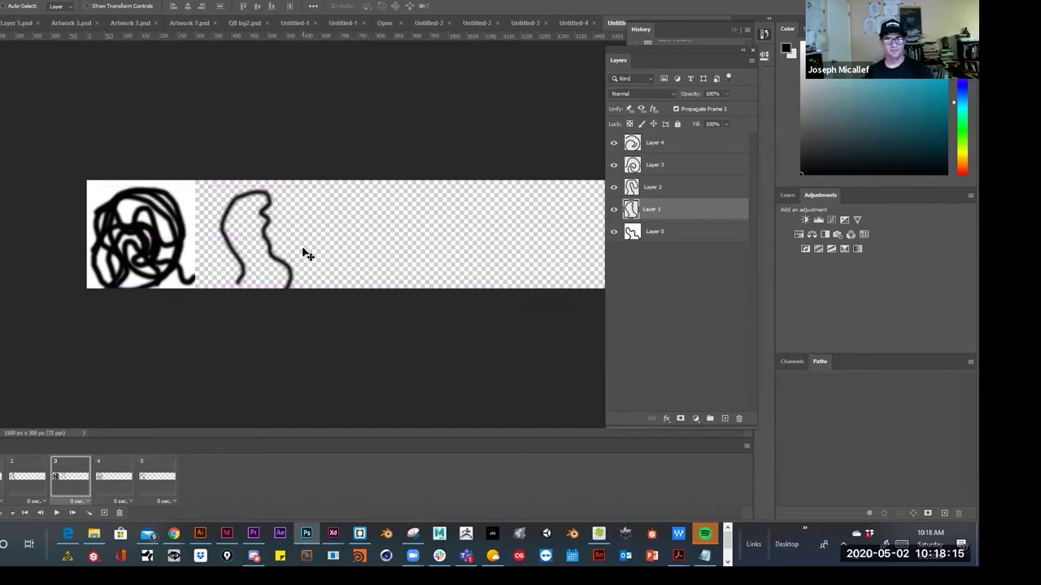
key("ctrl+z")
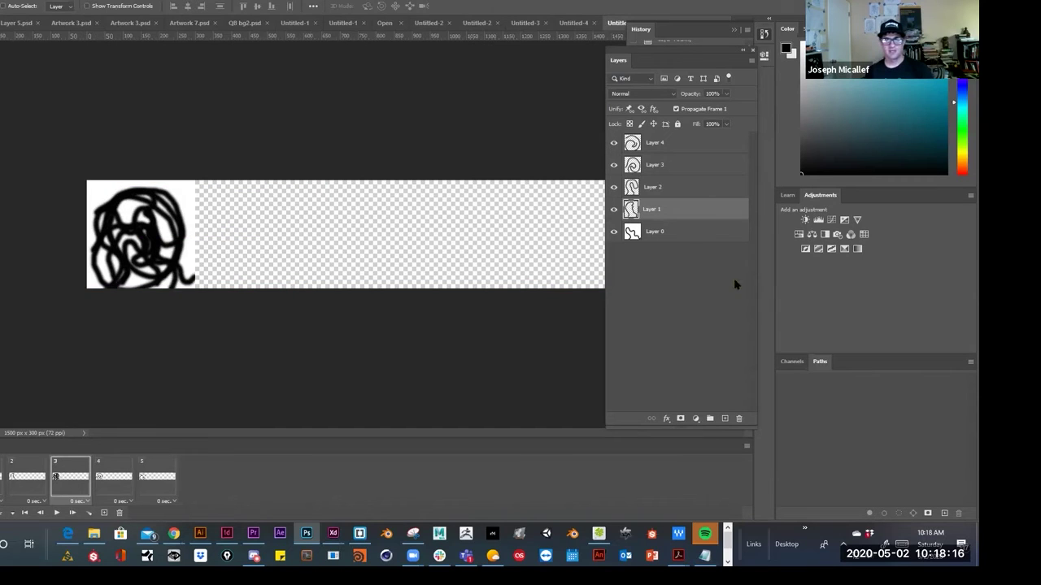
Hide Layer 0, check the extents of Layers 1 and 0 by loading their contents as selections, and deselect.
left_click(616, 234)
left_click(632, 211, "ctrl")
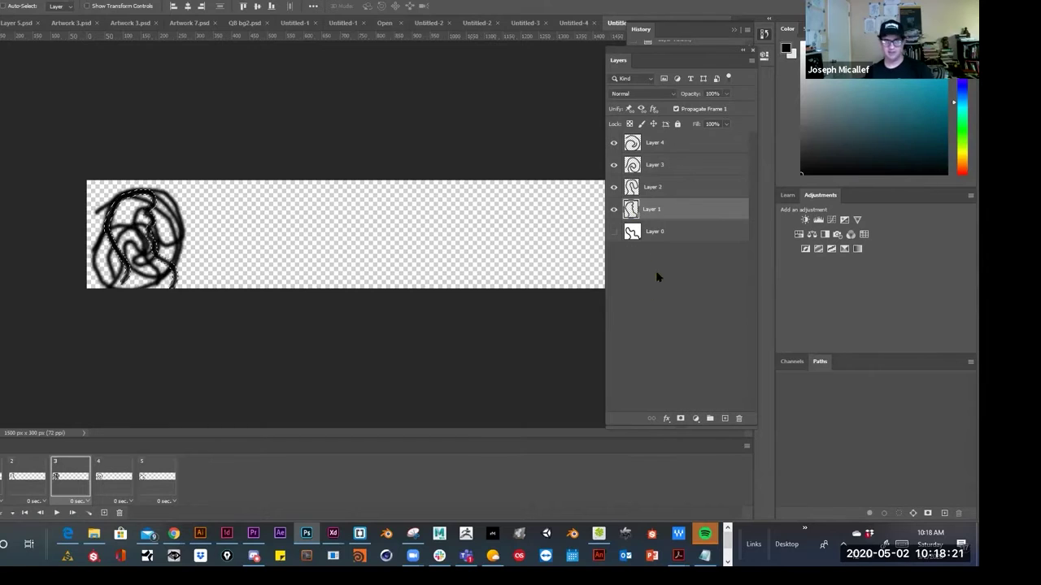
left_click(631, 234, "ctrl")
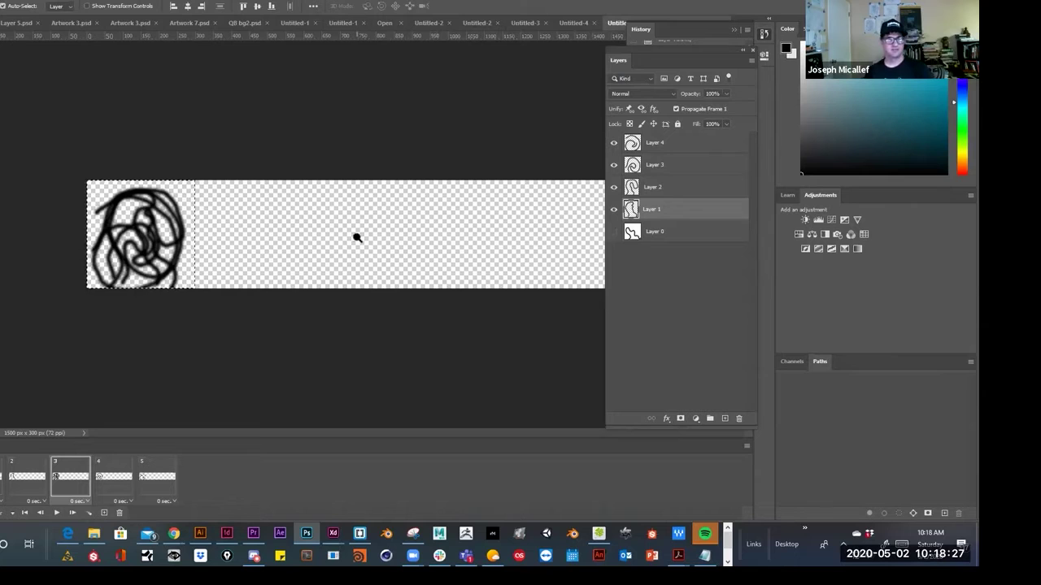
scroll(357, 237, "down", 1)
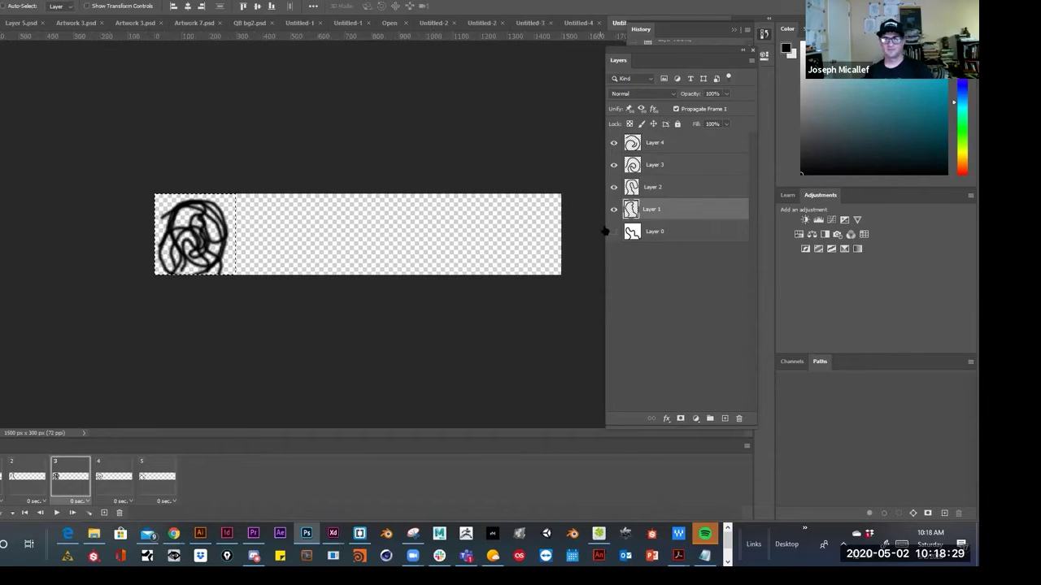
scroll(303, 225, "up", 1)
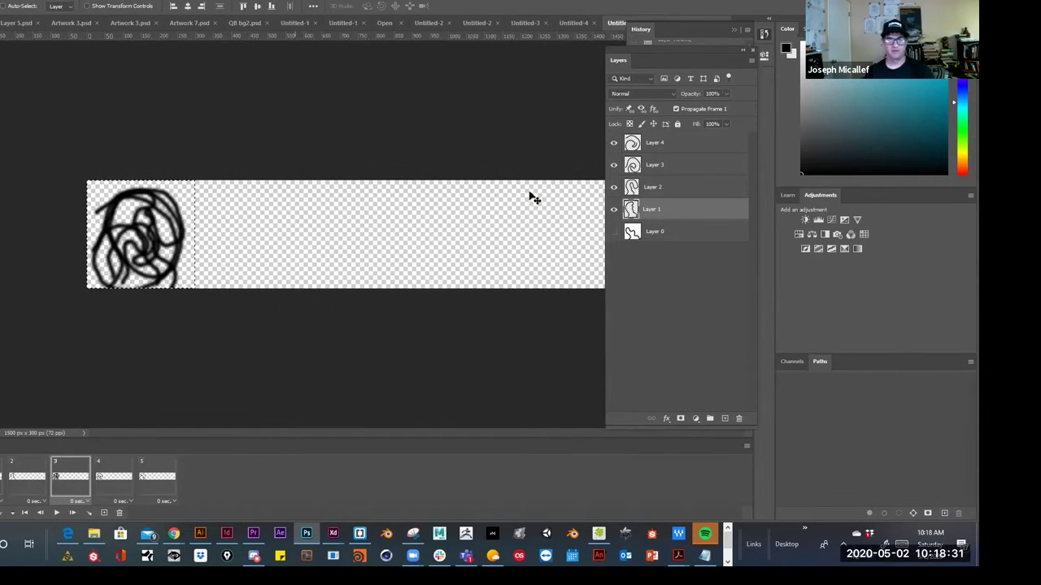
key("ctrl+d")
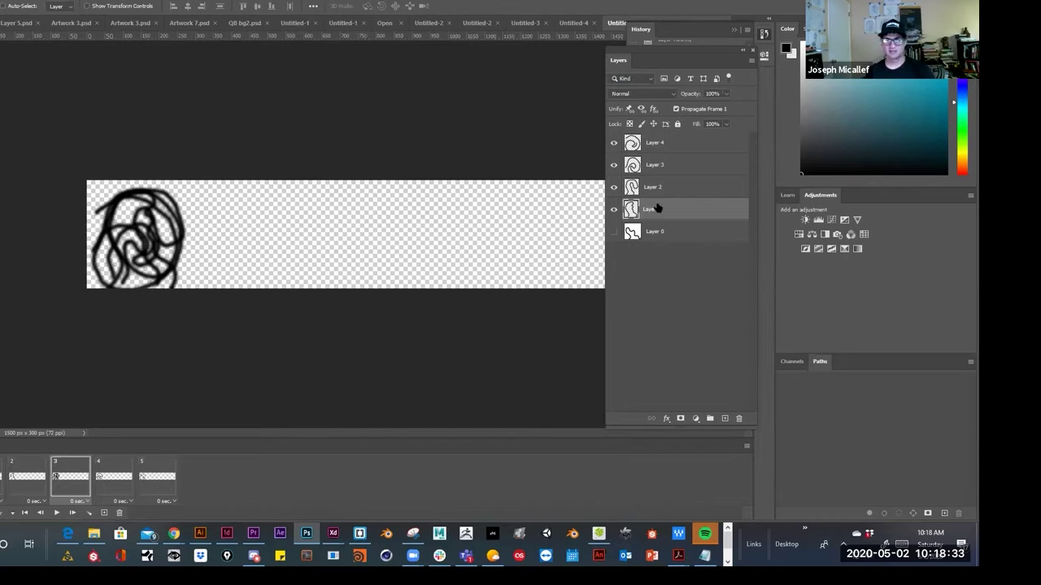
Move Layer 1's curve about 321 px to the right, and move Layer 2's curve beyond it to the third frame position.
mouse_move(260, 192)
left_mouse_down()
mouse_move(264, 232)
mouse_move(288, 285)
left_mouse_up()
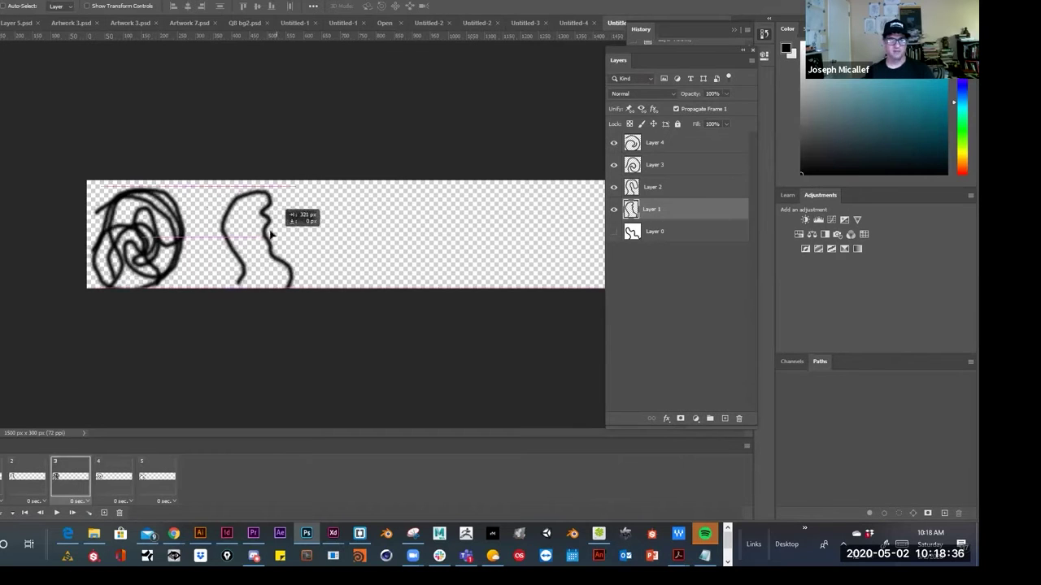
left_click(685, 188)
left_click_drag(192, 255, 424, 254)
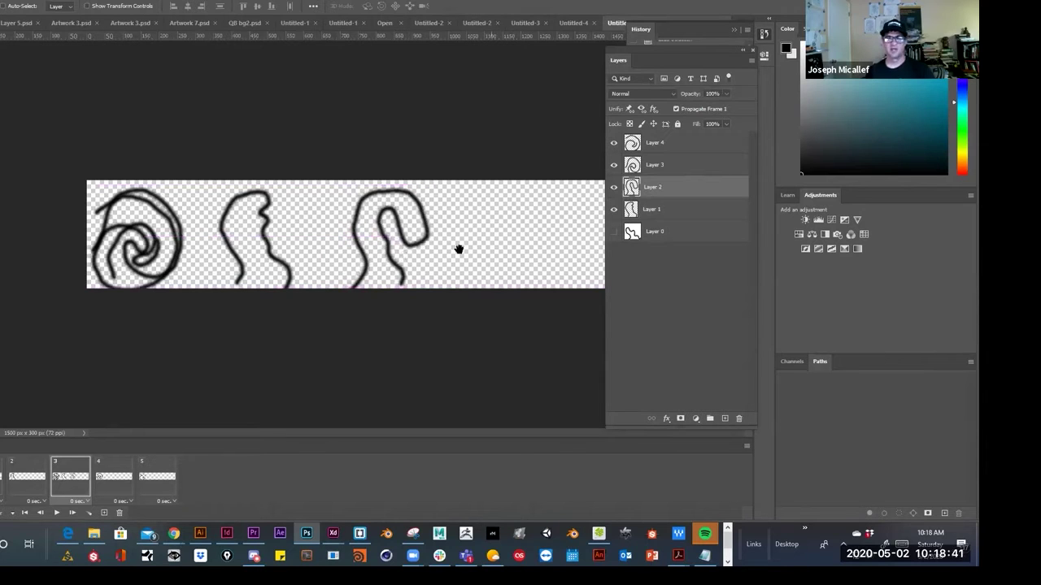
Move Layer 3's spiral to the fourth frame position, and shorten the Layers panel to uncover the canvas.
left_click(698, 168)
left_click_drag(707, 429, 711, 241)
left_click_drag(166, 234, 236, 233)
left_click_drag(363, 240, 530, 264)
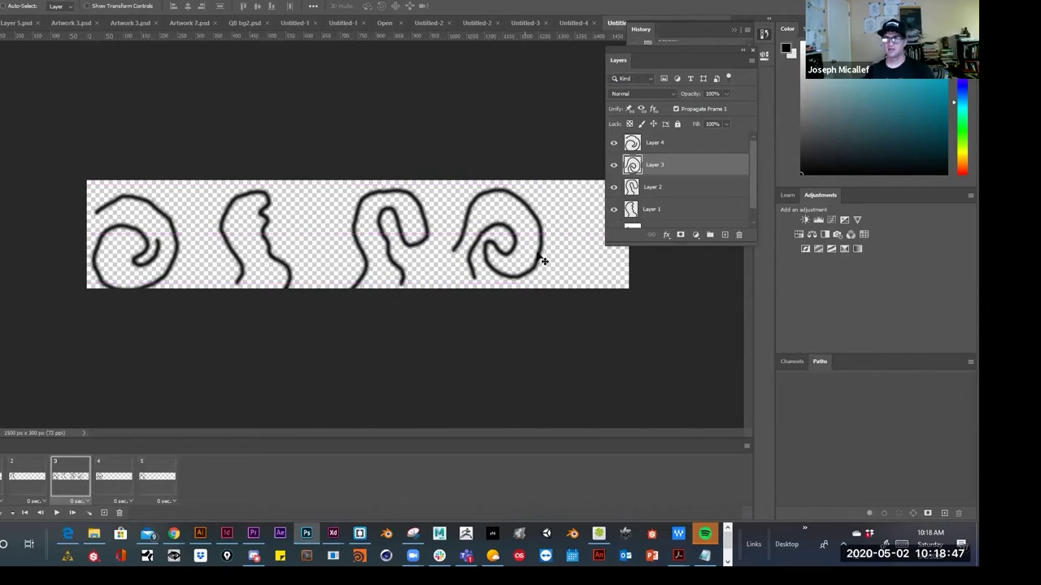
Move Layer 4's spiral to the right end of the canvas and make Layer 0 visible again.
left_click(670, 148)
left_click_drag(174, 272, 626, 285)
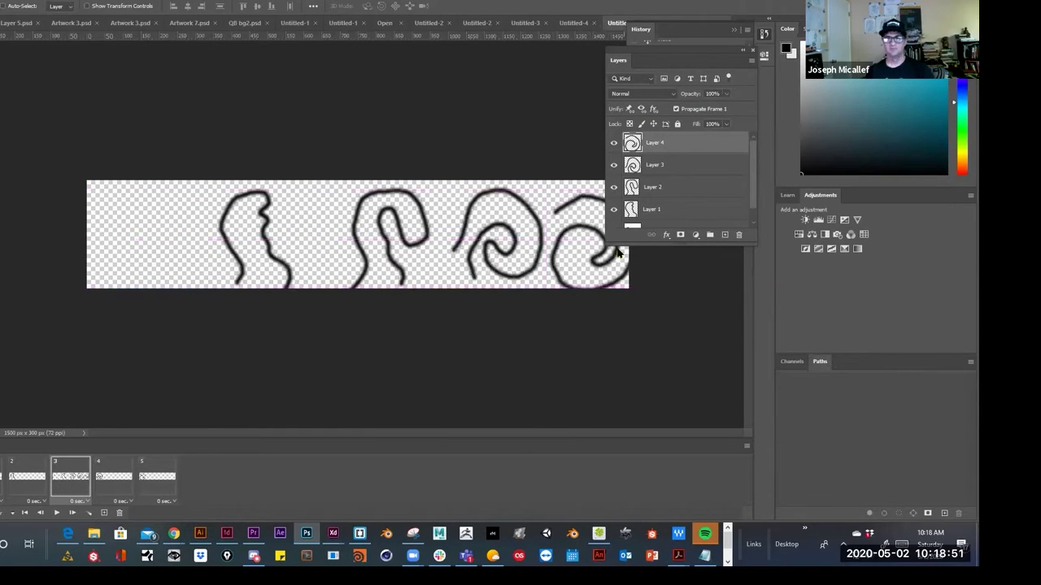
scroll(644, 216, "down", 1)
left_click(613, 217)
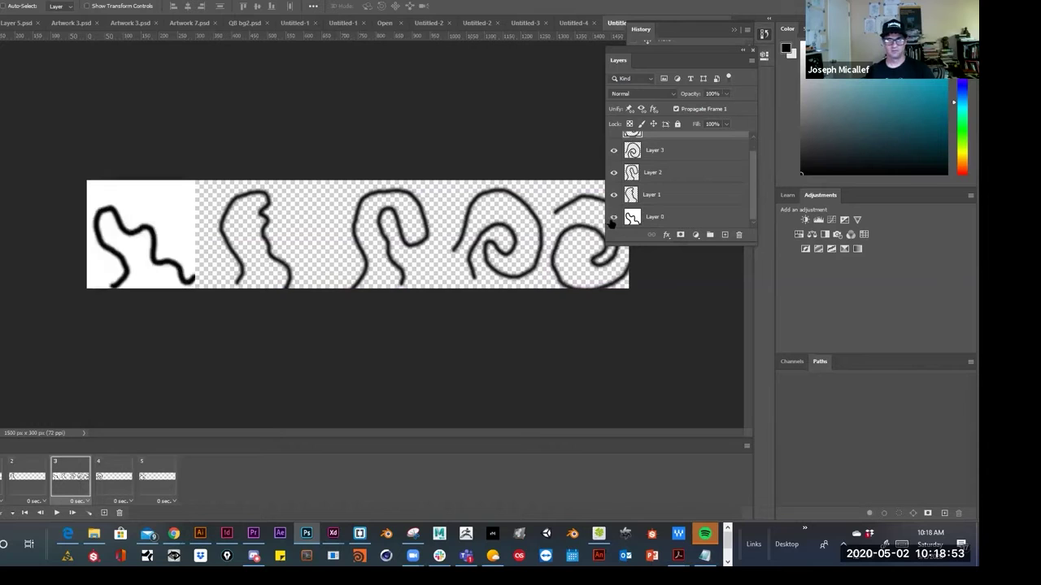
Shift the drawings on Layers 1 through 4 slightly left to space the five frames more evenly across the strip.
left_click(273, 258)
left_click_drag(273, 258, 261, 259)
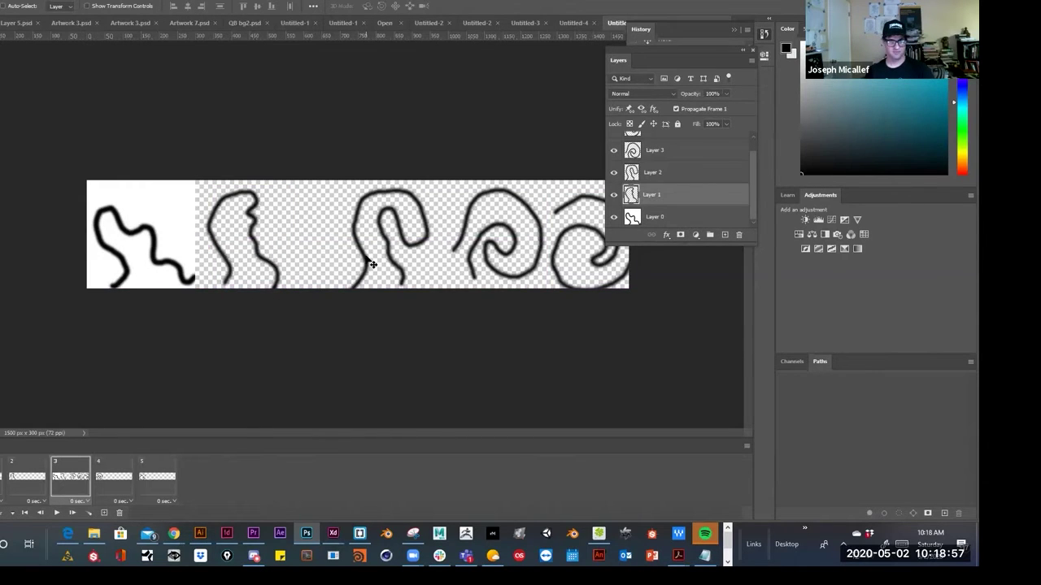
left_click(370, 262)
left_click_drag(367, 259, 337, 259)
left_click_drag(470, 231, 445, 228)
left_click(471, 228, "ctrl")
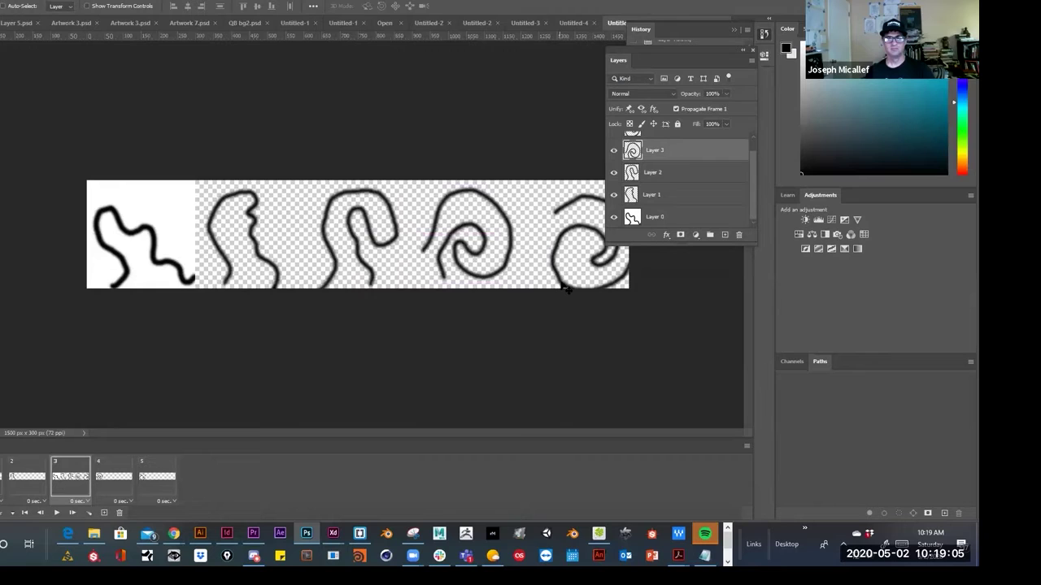
left_click(569, 293, "ctrl")
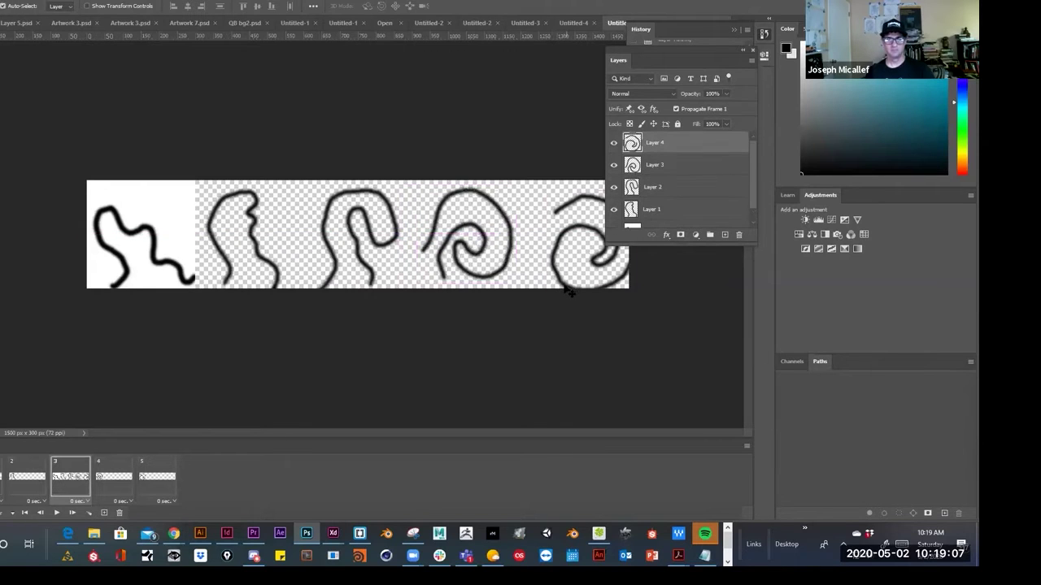
left_click_drag(561, 286, 545, 290)
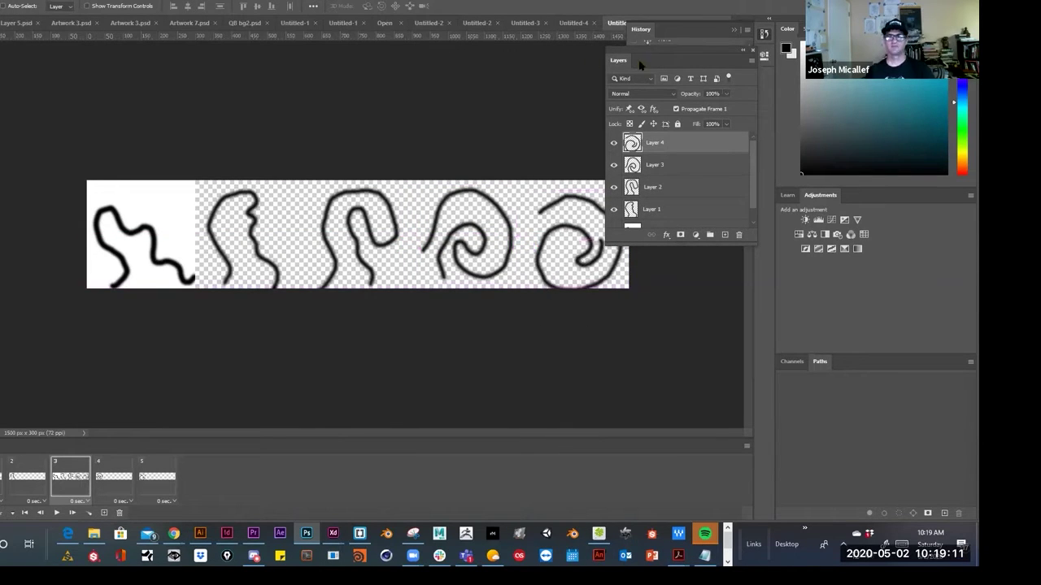
Move the Layers panel clear of the canvas and lengthen it to show every layer.
left_click_drag(643, 55, 720, 169)
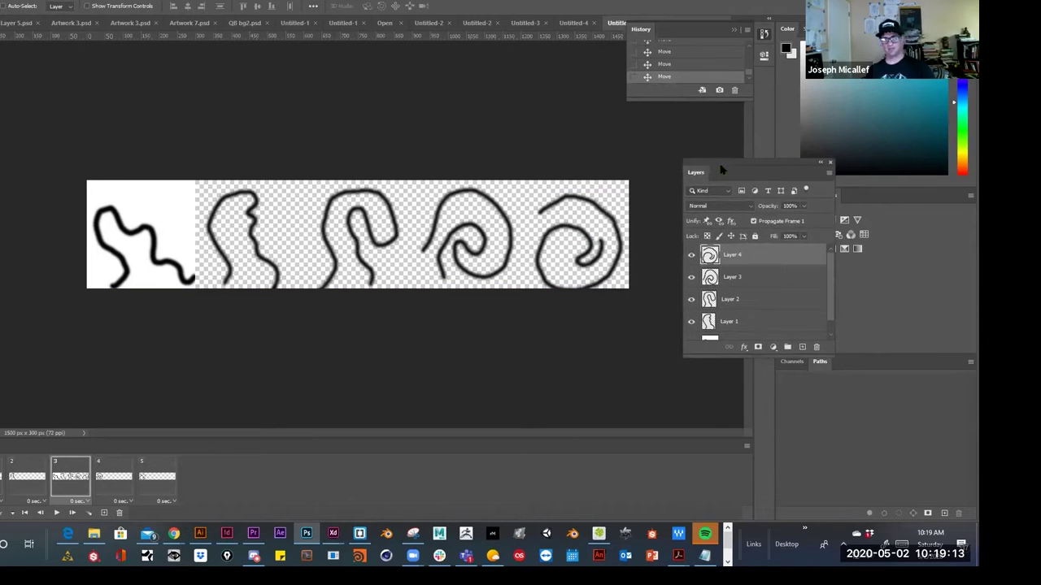
scroll(757, 274, "down", 1)
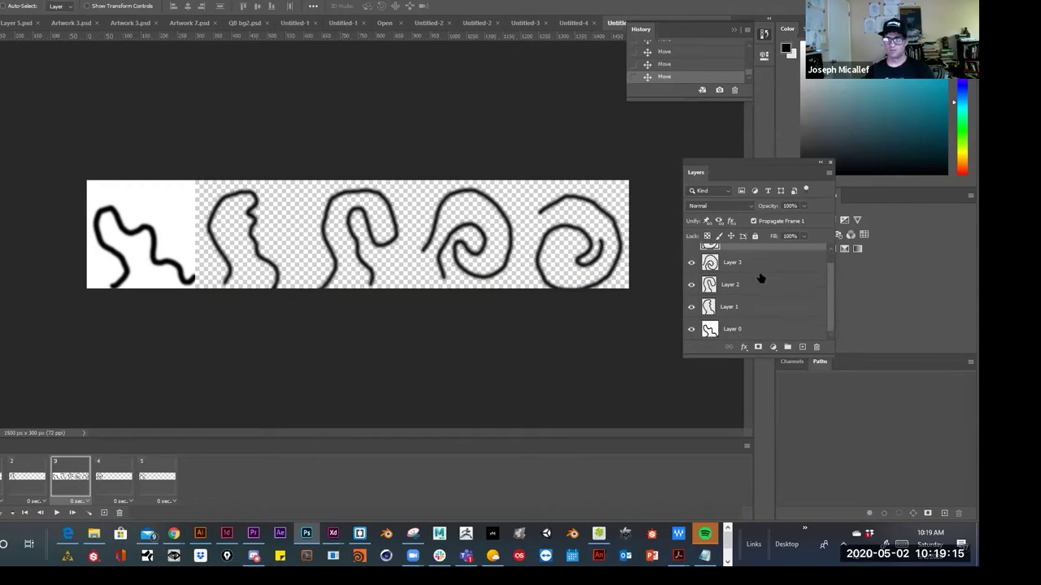
left_click_drag(825, 375, 838, 508)
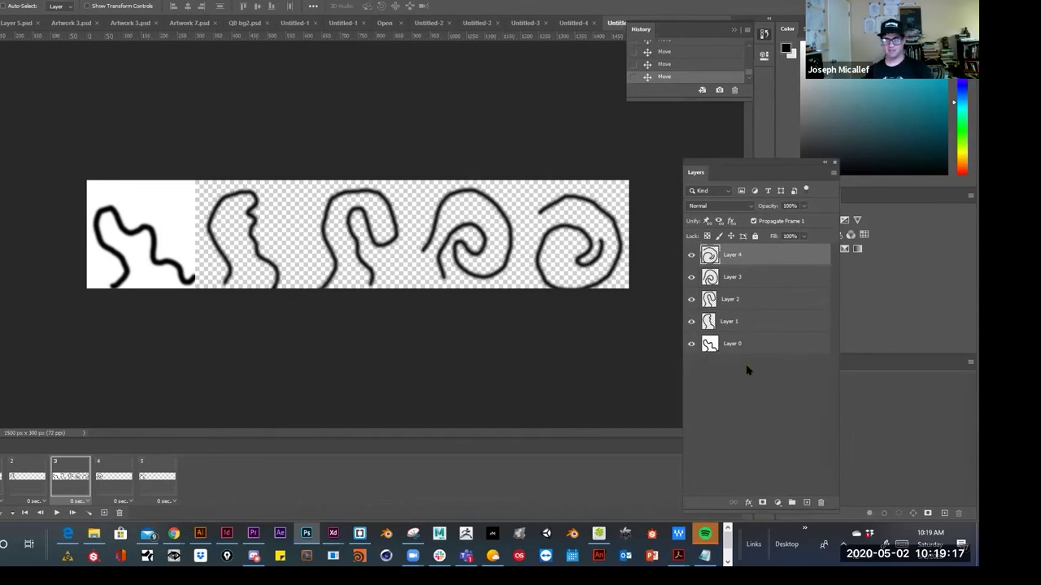
Add a new layer and place it at the bottom of the stack, below Layer 0.
left_click(746, 346)
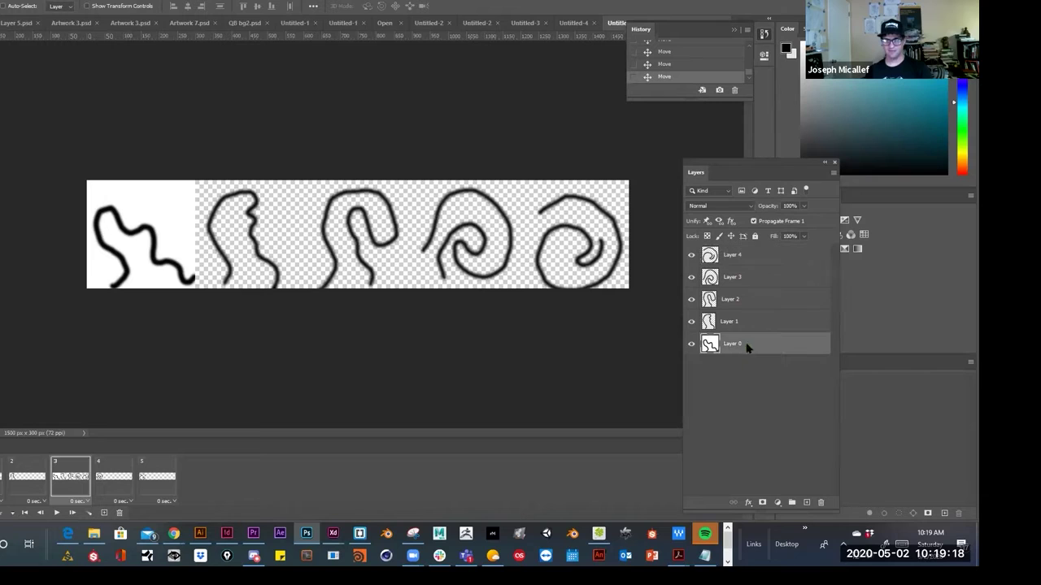
left_click(805, 502)
left_click_drag(757, 349, 762, 402)
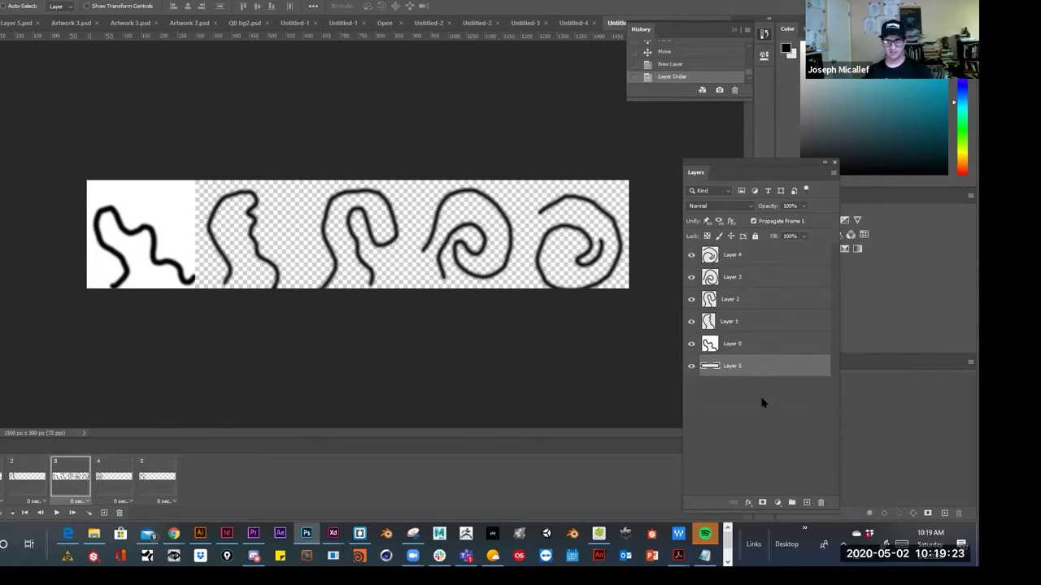
Fill the bottom layer with white sampled from the first frame's background.
key("ctrl+BackSpace")
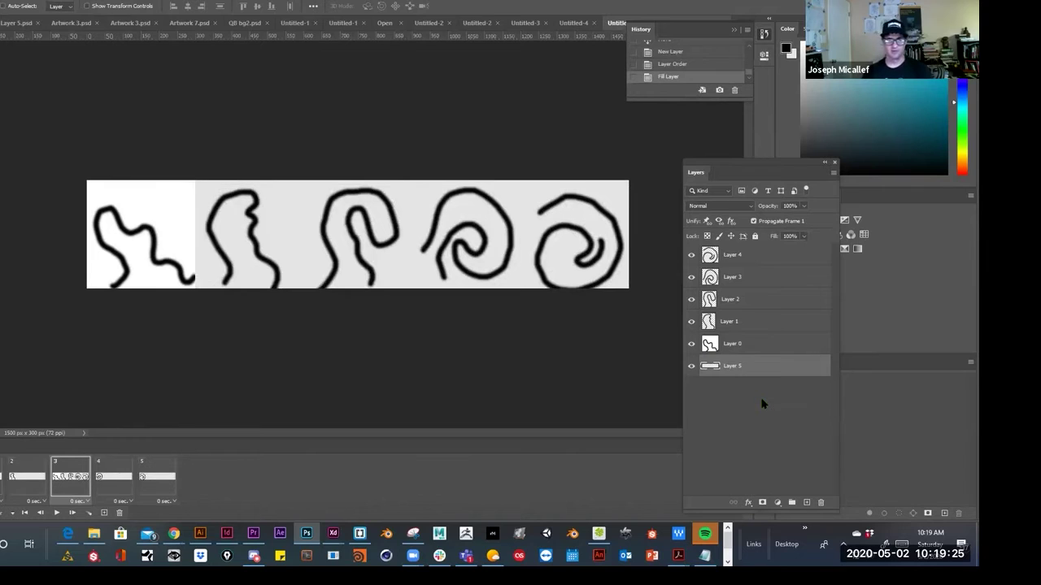
key("i")
left_click(174, 193)
key("ctrl+BackSpace")
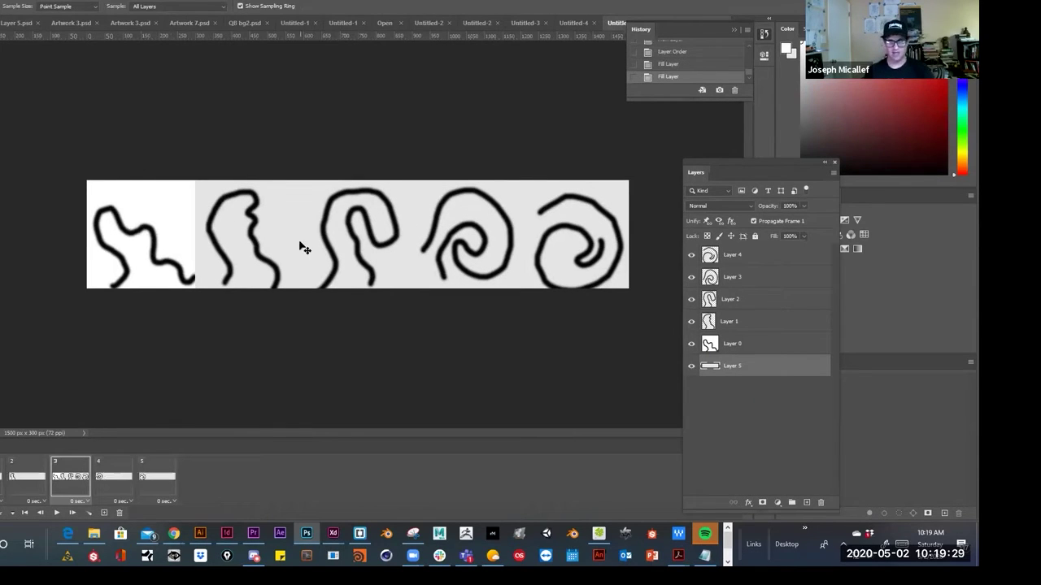
key("alt+BackSpace")
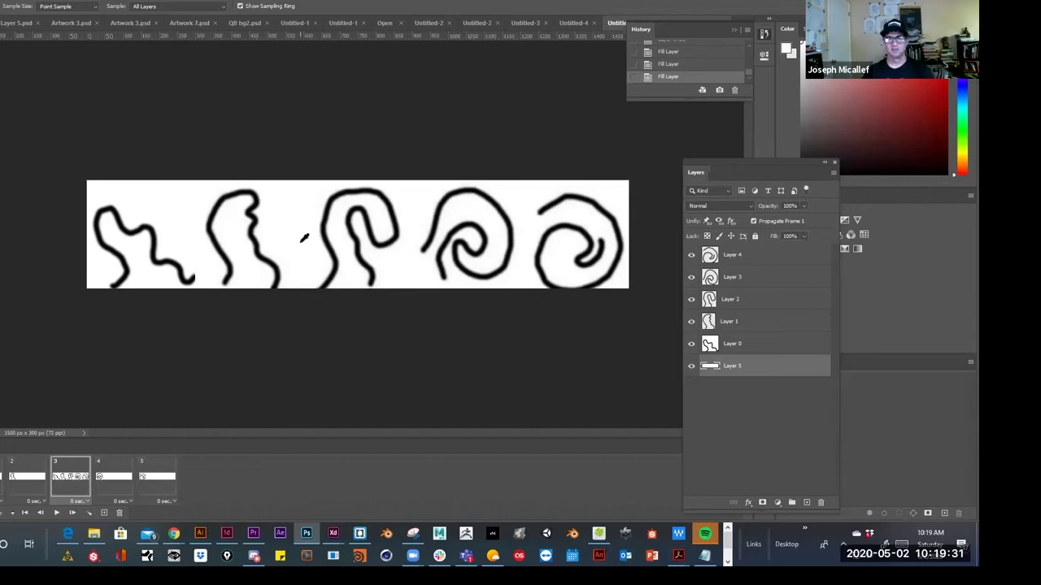
Add a new layer above Layer 4 and stamp all visible layers into it.
left_click(753, 258, "shift")
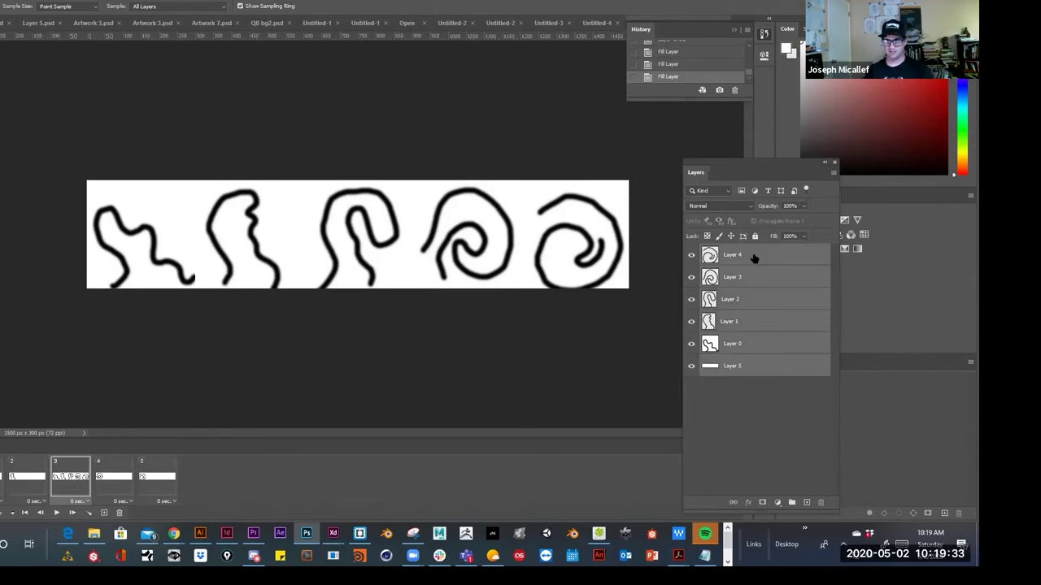
left_click(753, 259)
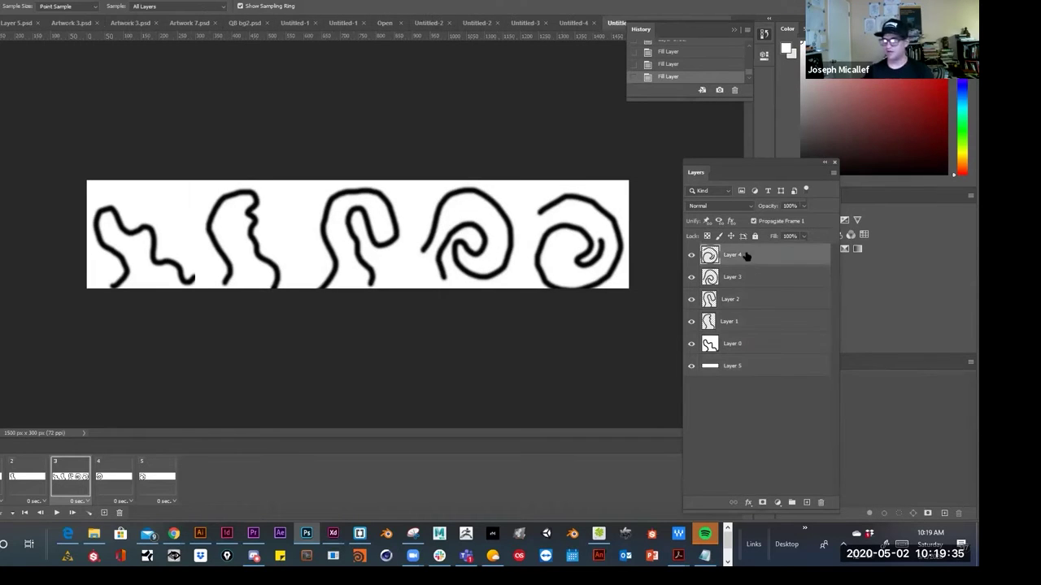
left_click(807, 503)
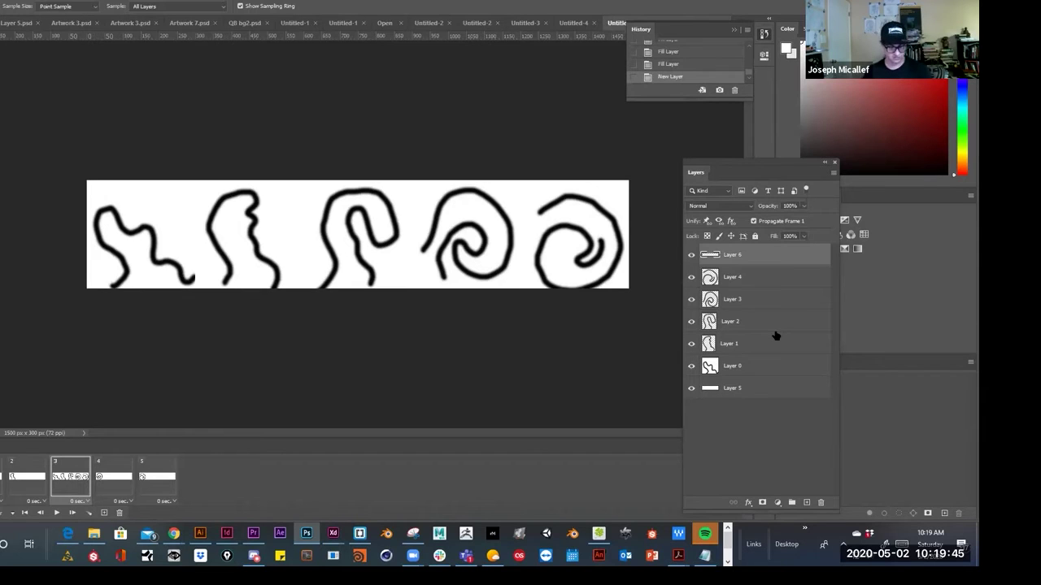
left_click_drag(775, 335, 776, 328)
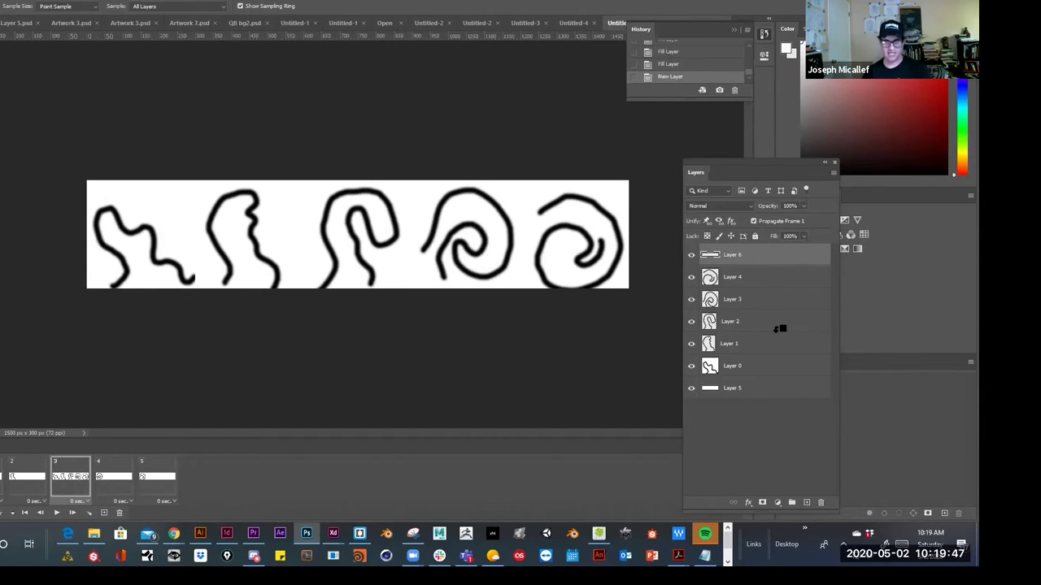
key("ctrl+shift+alt+e")
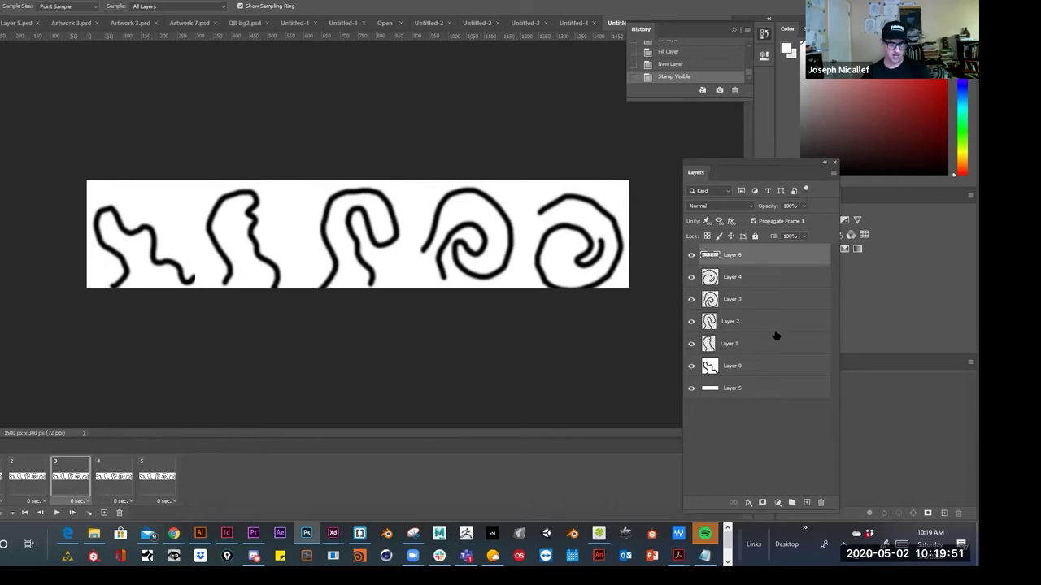
Rename the stamped layer to swirl.
double_click(727, 255)
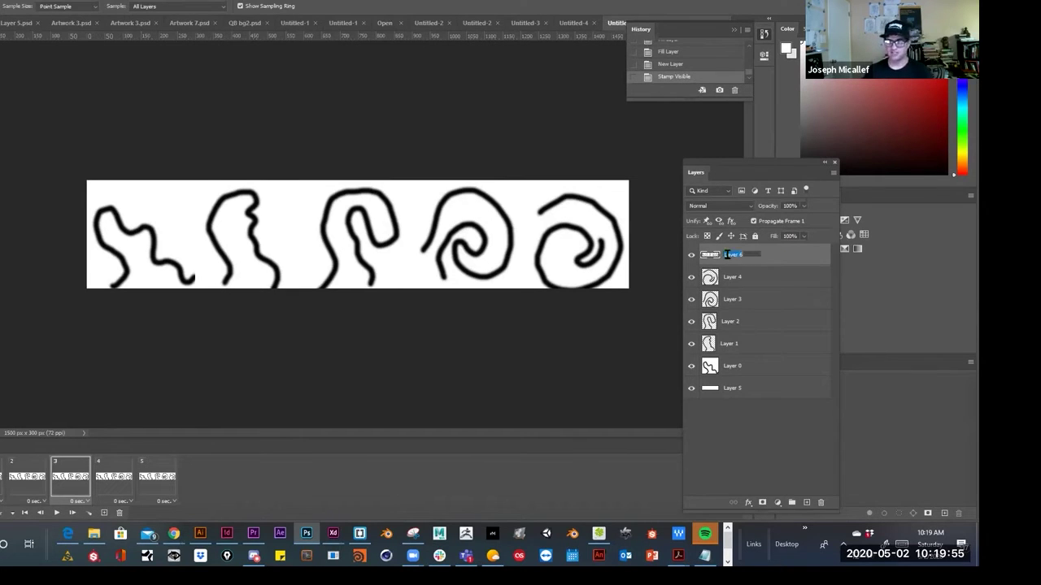
type("Lay")
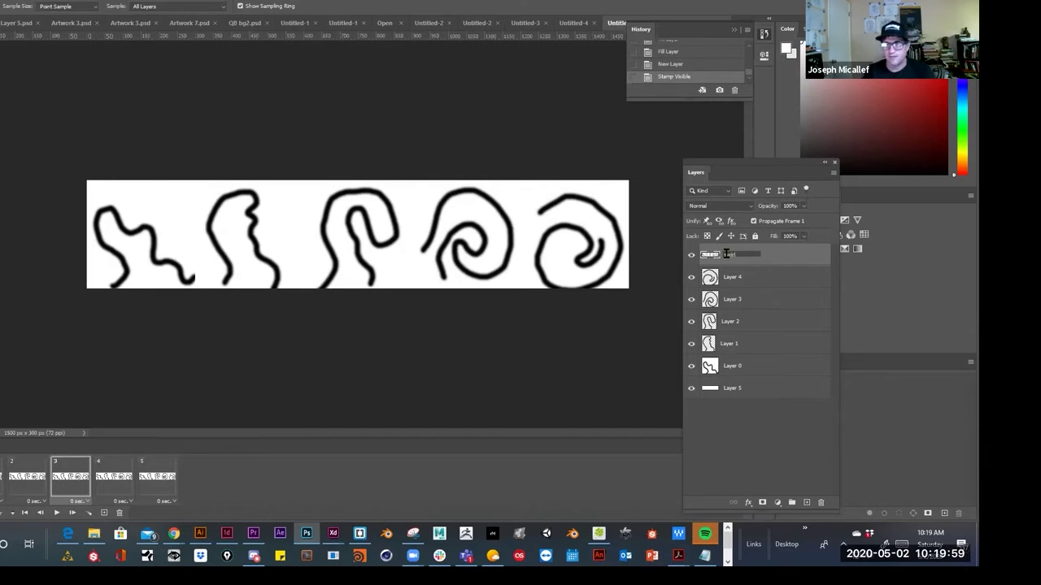
left_click(785, 477)
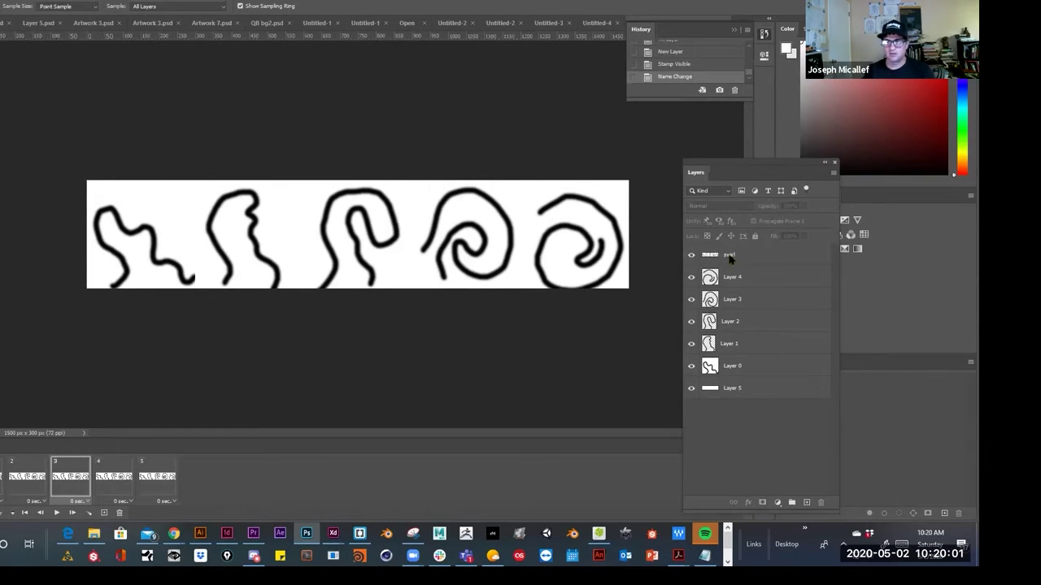
Quick-export the swirl layer as swirl.png into the sprite example folder on the Desktop.
right_click(730, 260)
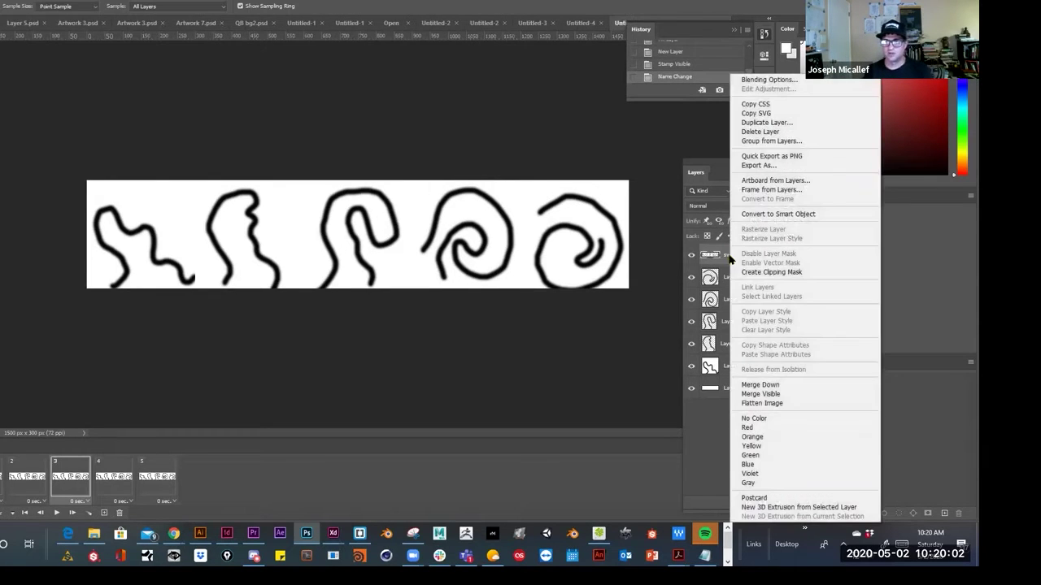
left_click(784, 156)
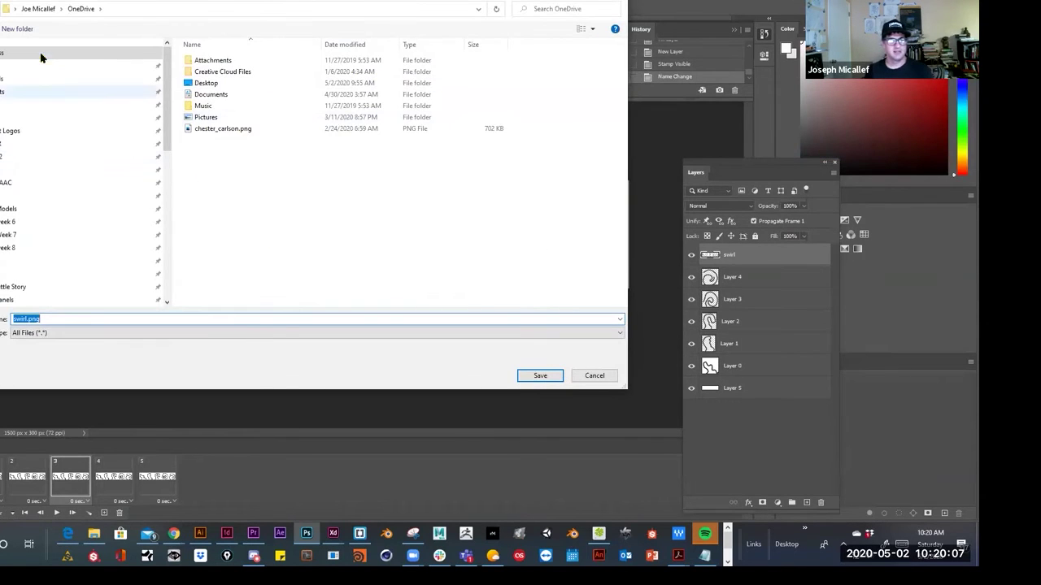
left_click(4, 52)
left_click(4, 66)
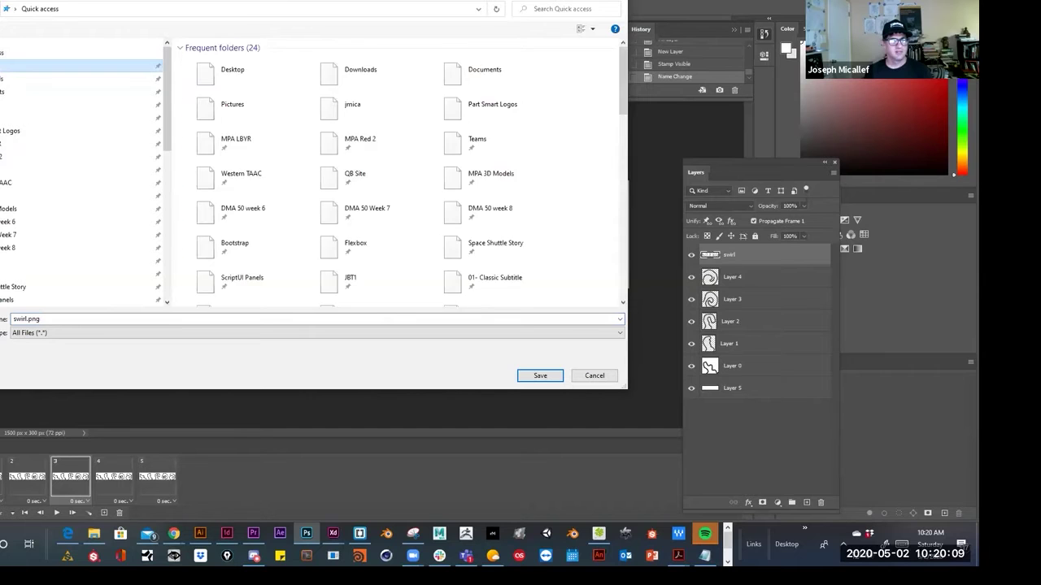
scroll(400, 232, "down", 20)
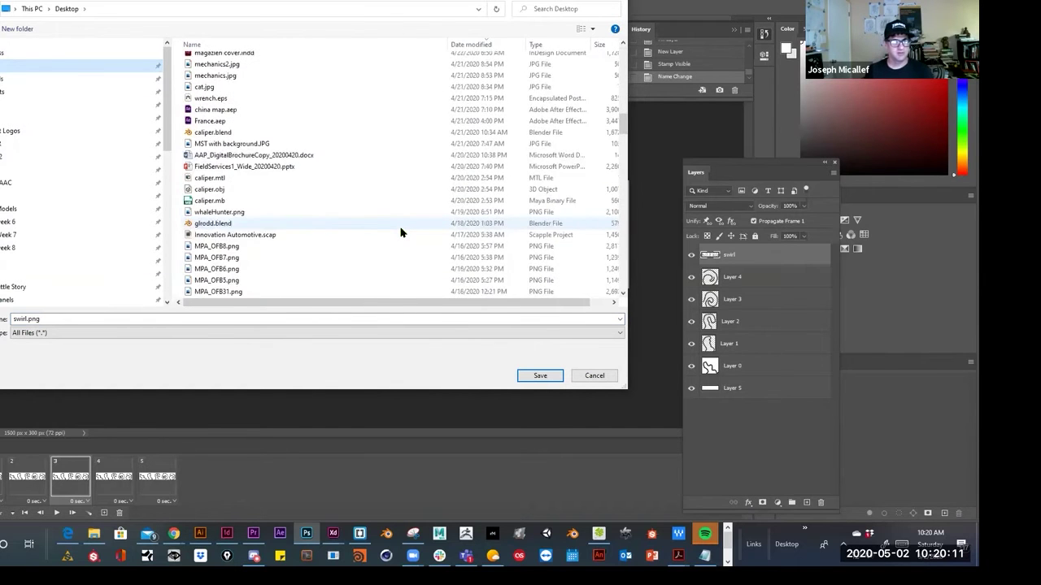
scroll(400, 233, "up", 15)
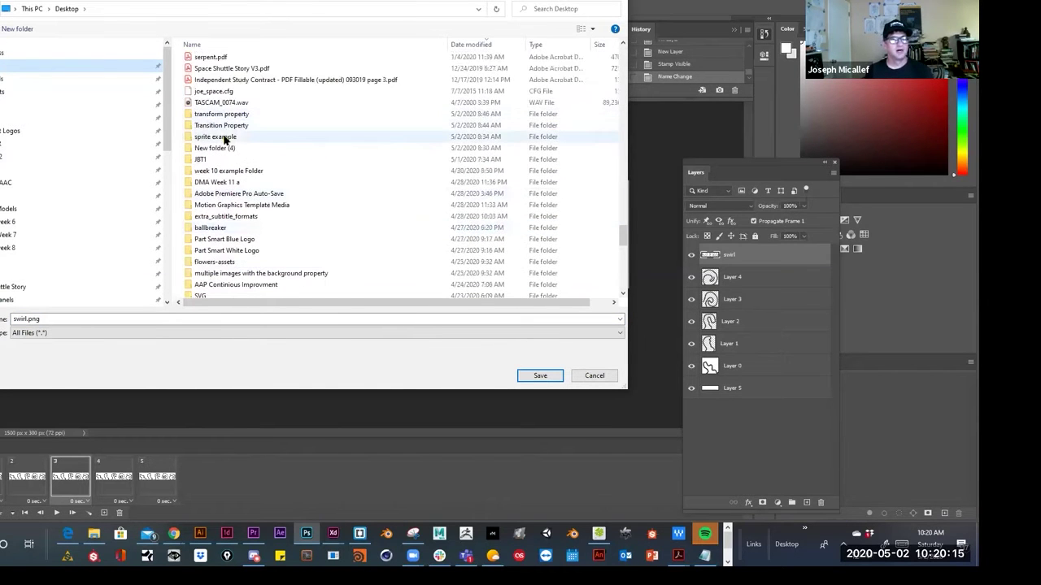
double_click(209, 137)
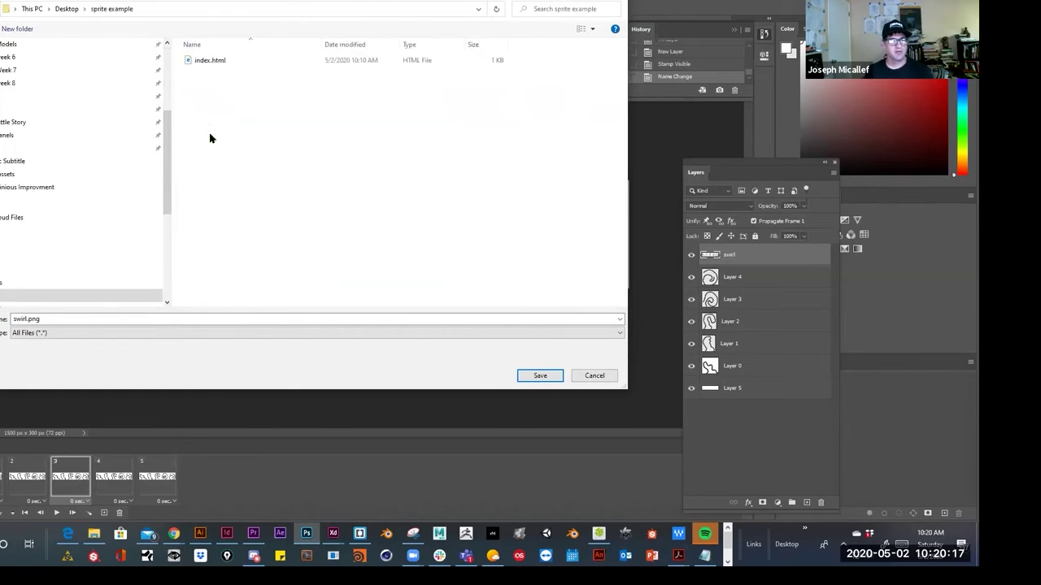
left_click(47, 323)
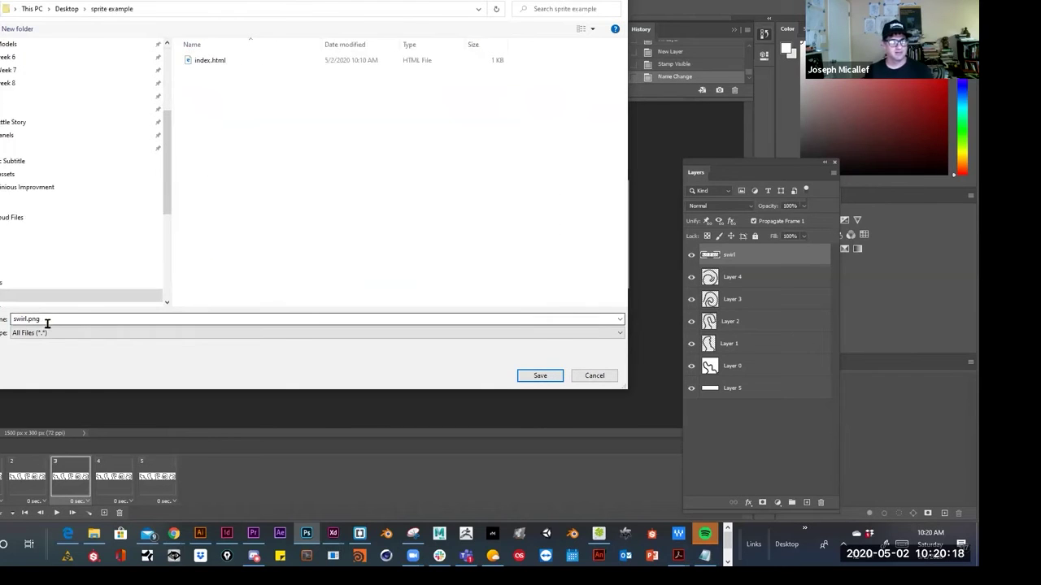
left_click(553, 375)
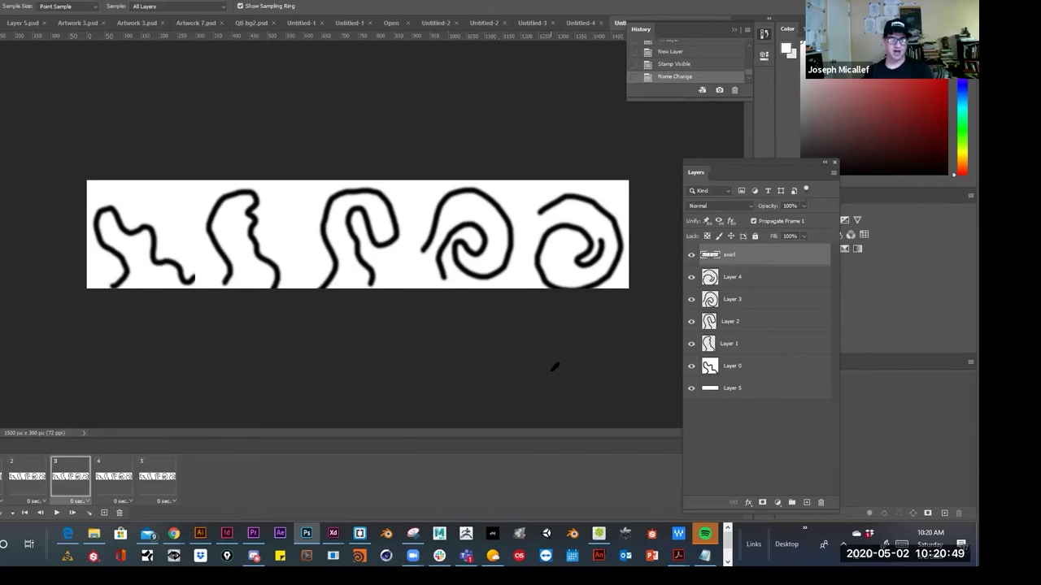
In Brackets, set the moveX animation's end background position to -1500px and its step count to 5.
key("alt+Tab")
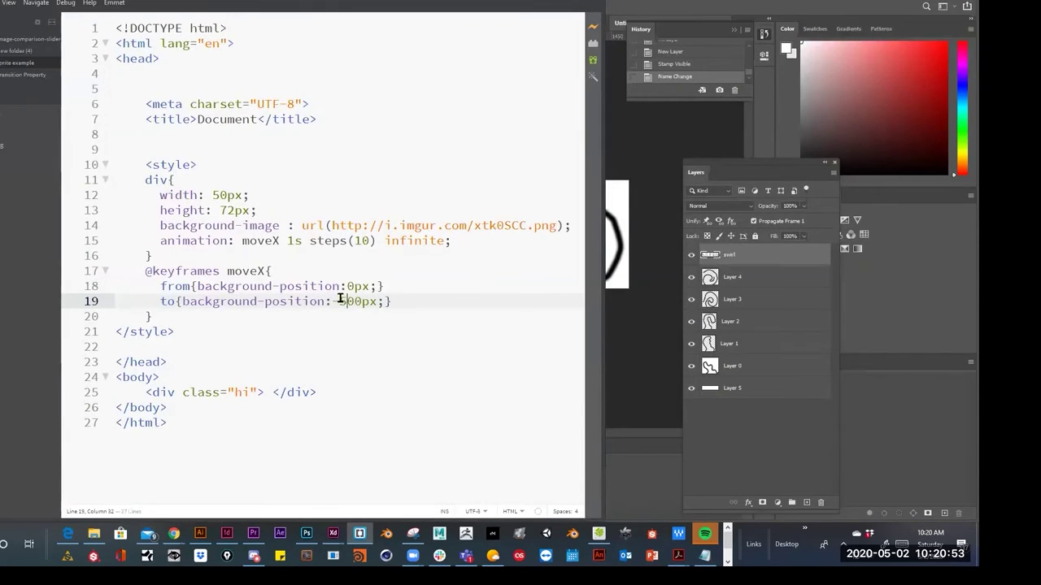
left_click(340, 301)
type("1500px;}")
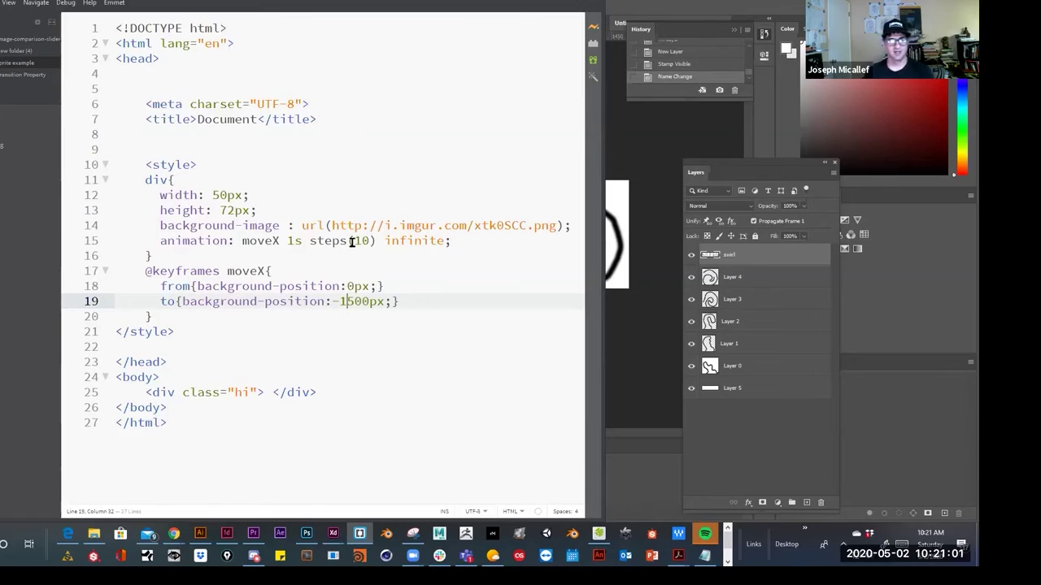
left_click_drag(351, 243, 370, 243)
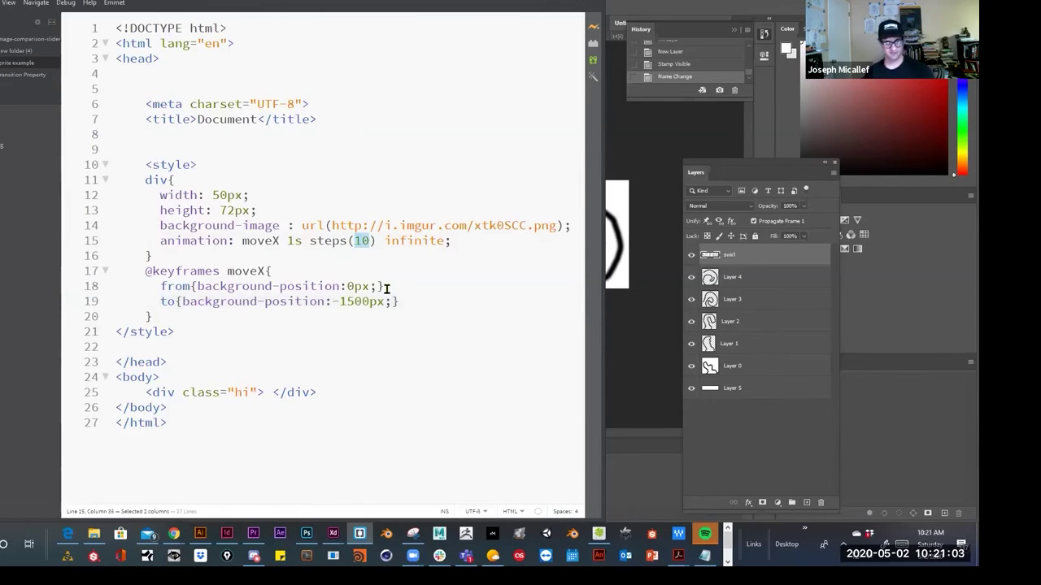
type("5")
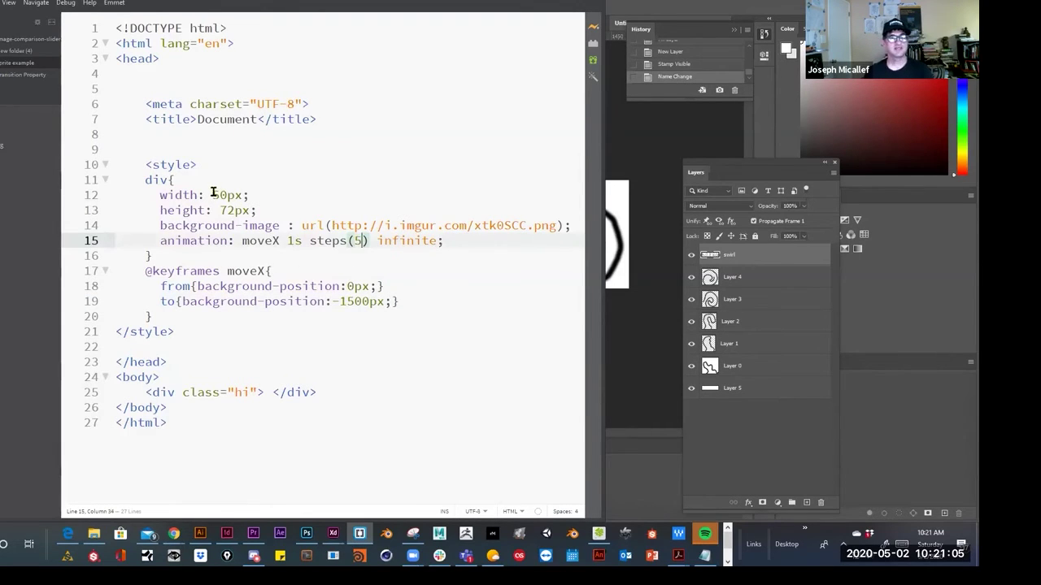
Set the div's width and height to 300px each in the style block.
left_click_drag(213, 195, 229, 195)
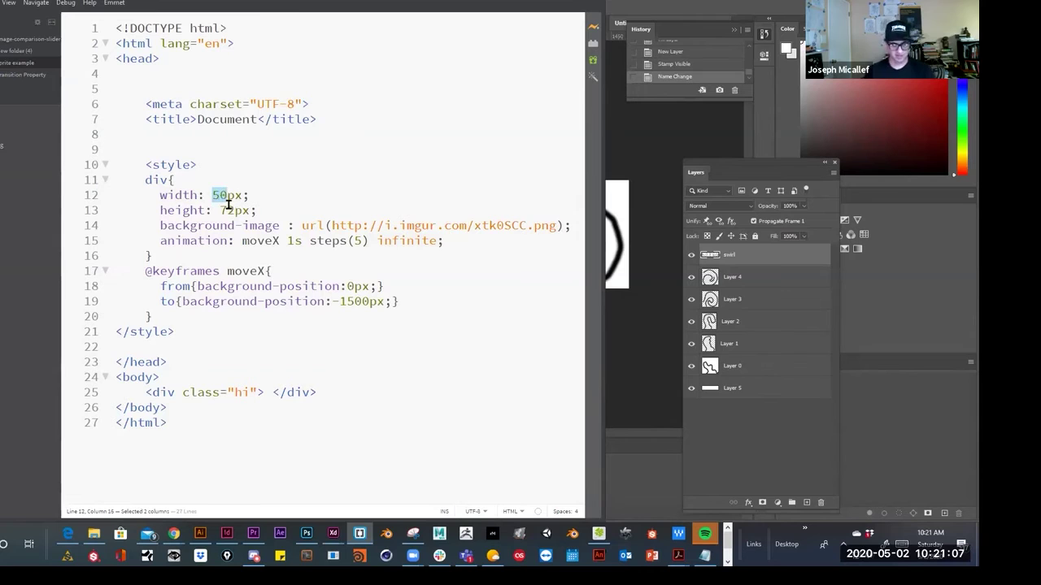
type("300")
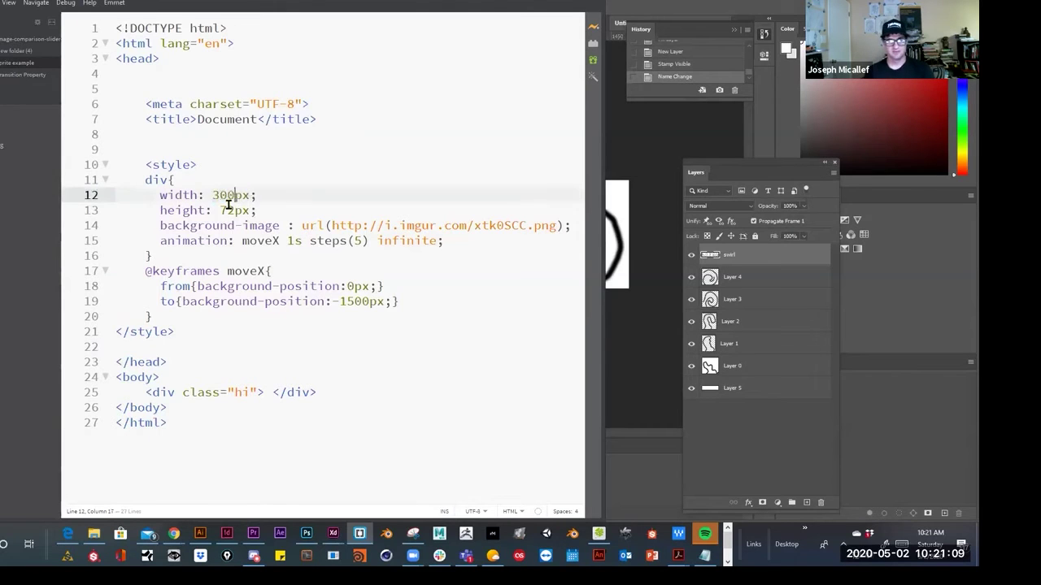
left_click_drag(220, 210, 234, 211)
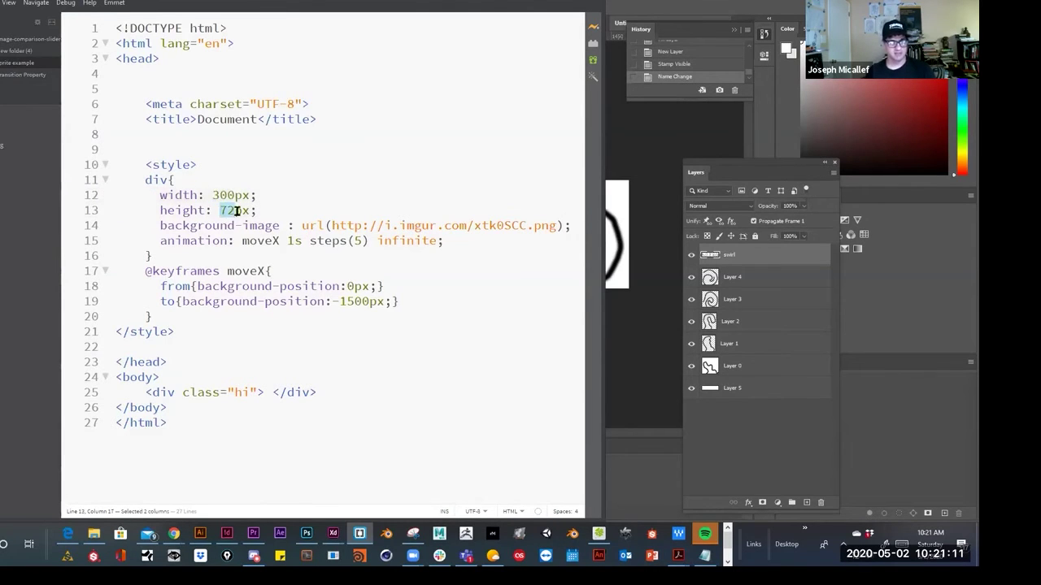
type("300")
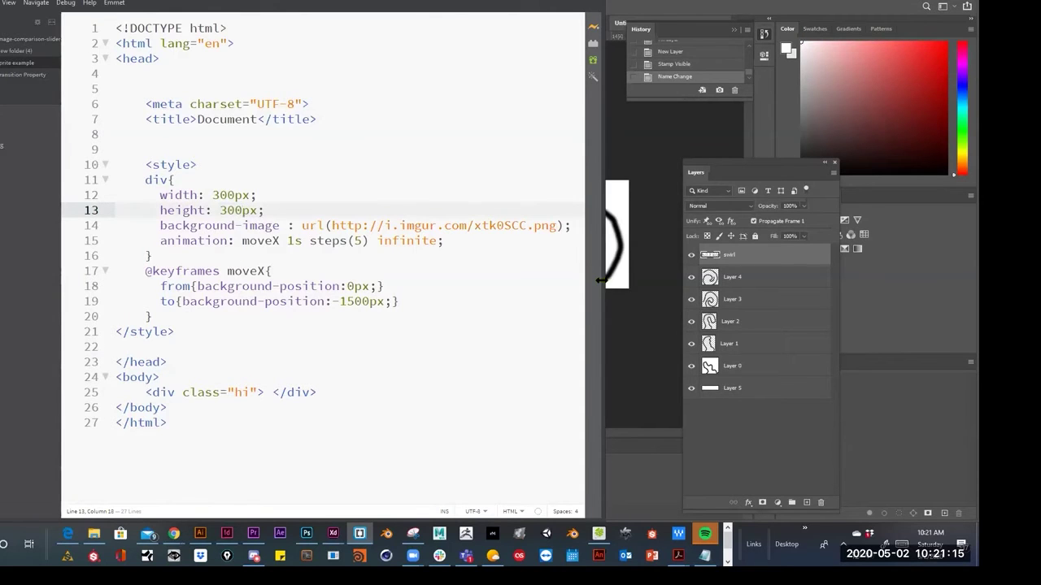
Replace the div's background image address with the local file swirl.png and open the page in Live Preview.
left_click_drag(675, 283, 745, 283)
left_click_drag(562, 225, 323, 226)
key("BackSpace")
key("BackSpace")
key("BackSpace")
key("BackSpace")
type("url;")
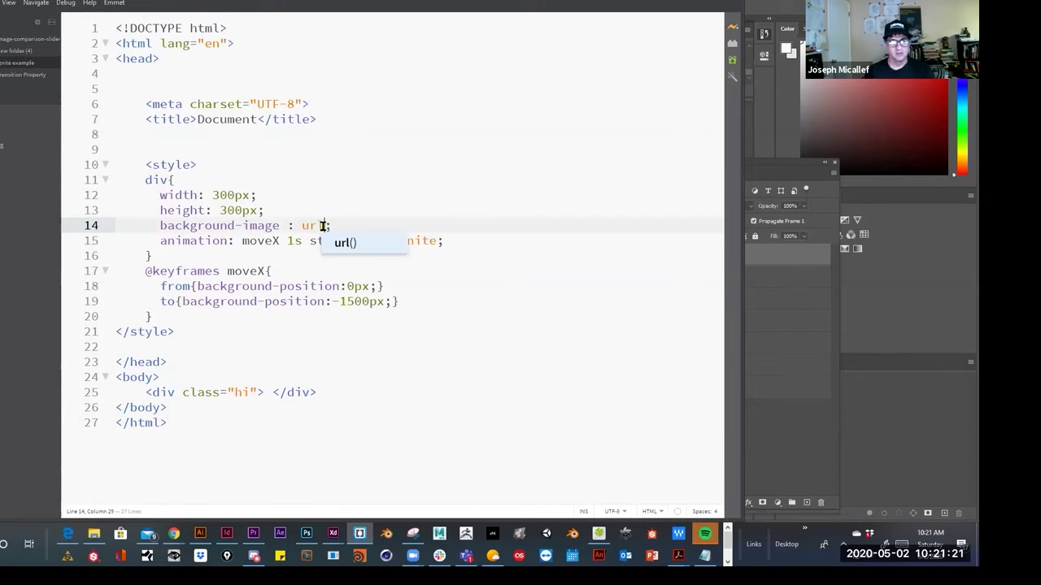
left_click(342, 243)
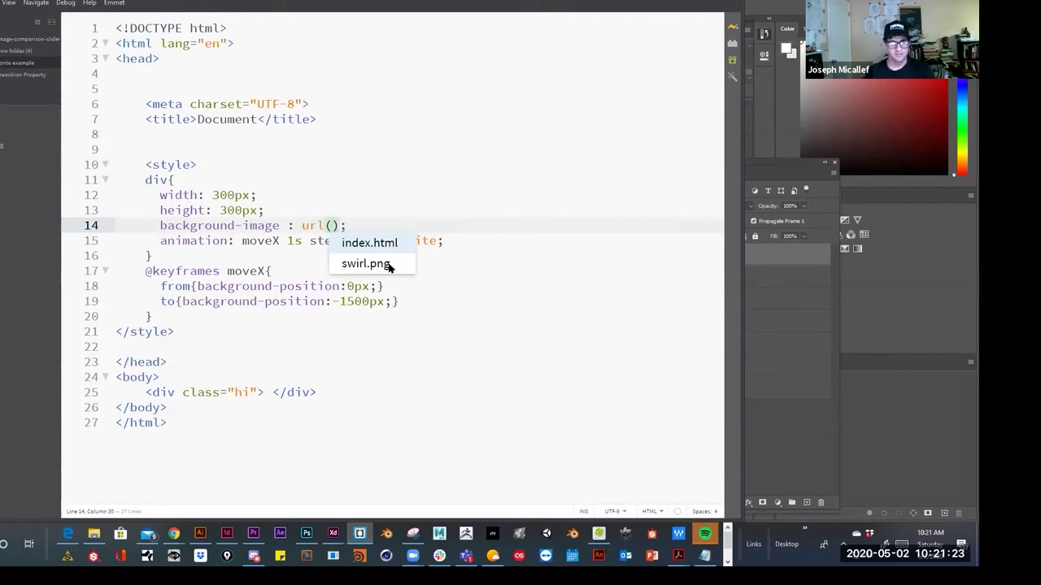
left_click(386, 264)
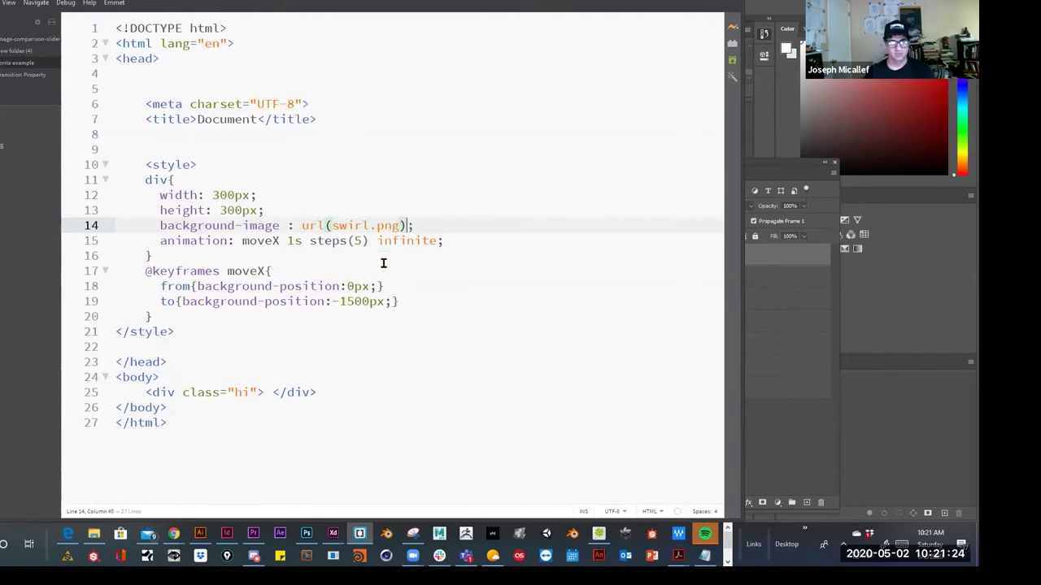
left_click(732, 29)
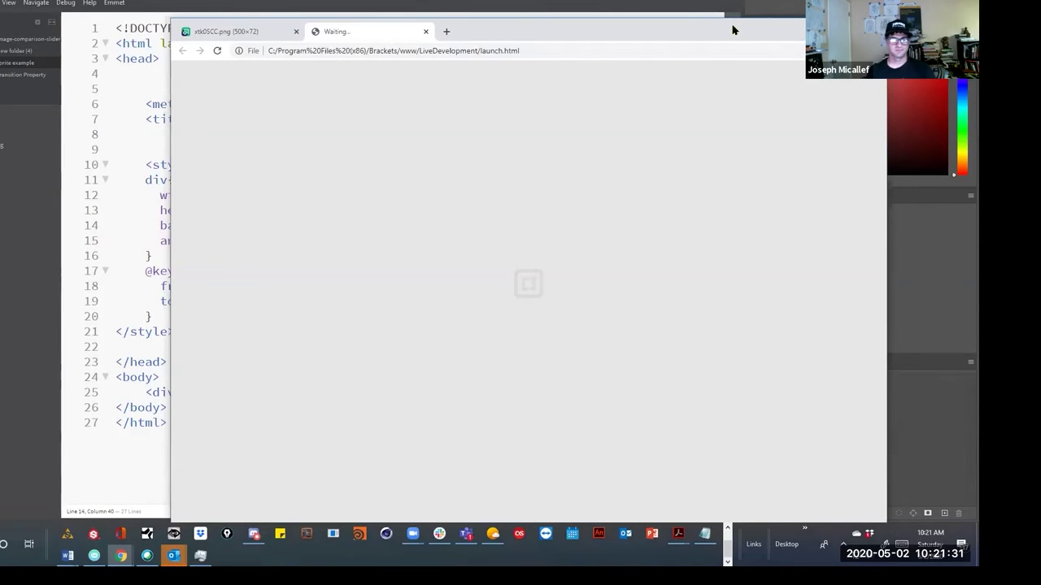